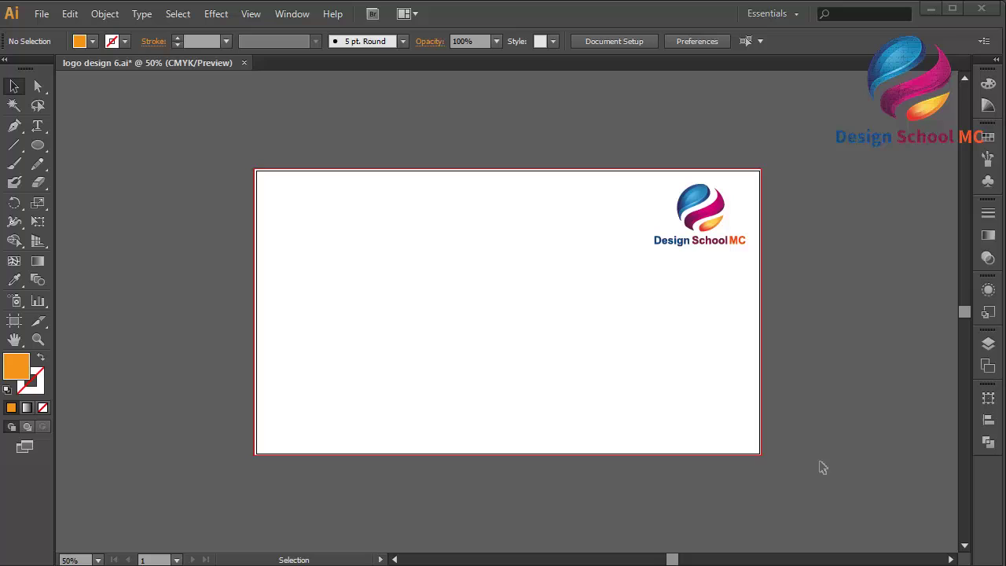
Step: Zoom the artboard view in, then back out to 66.67%
key("ctrl+plus")
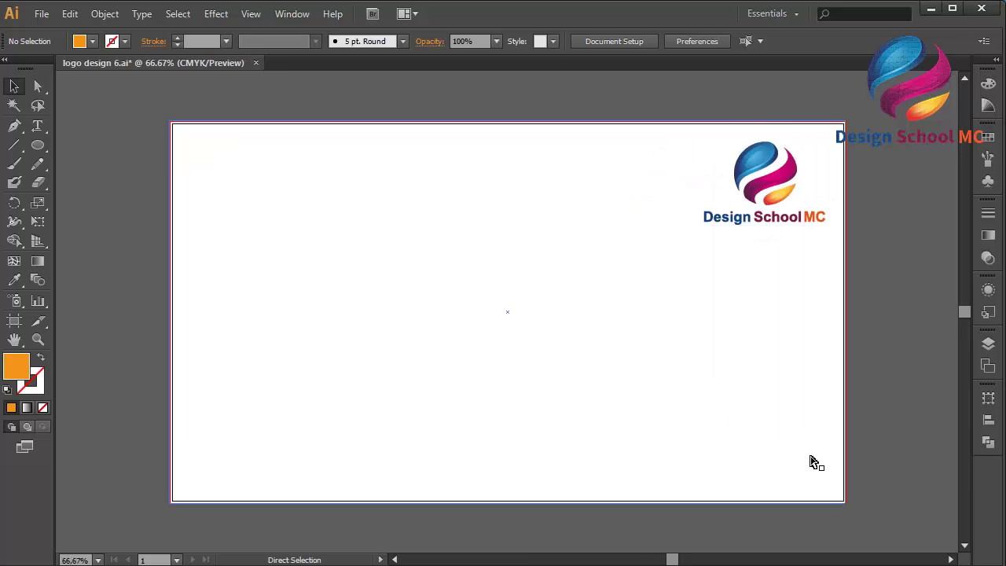
key("ctrl+plus")
key("ctrl+minus")
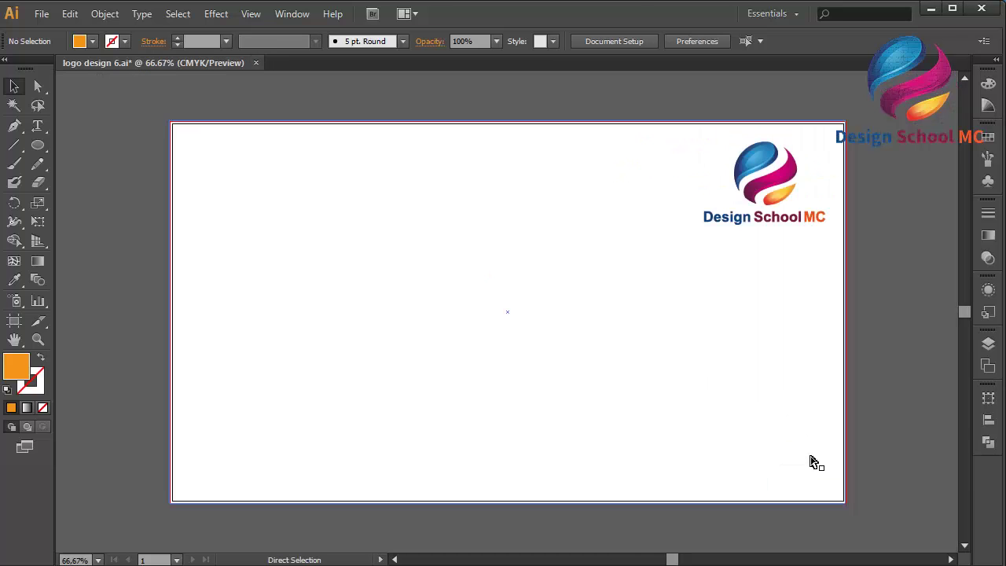
Step: Start the swoosh with the Pen tool: a top-left corner point and a curved, sharpened bottom point
left_click(15, 125)
left_click(284, 182)
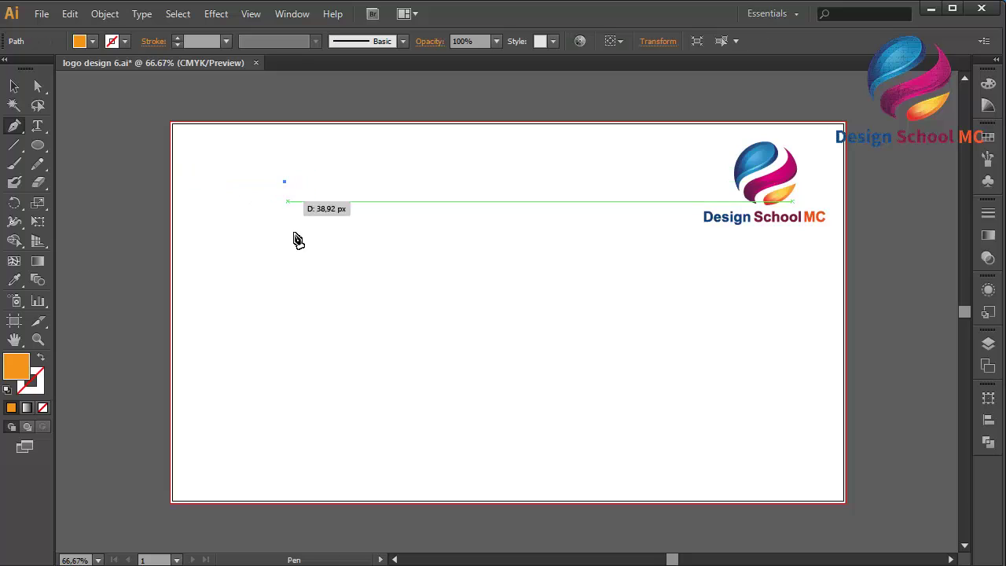
left_click_drag(433, 460, 494, 500)
left_click_drag(539, 537, 621, 382)
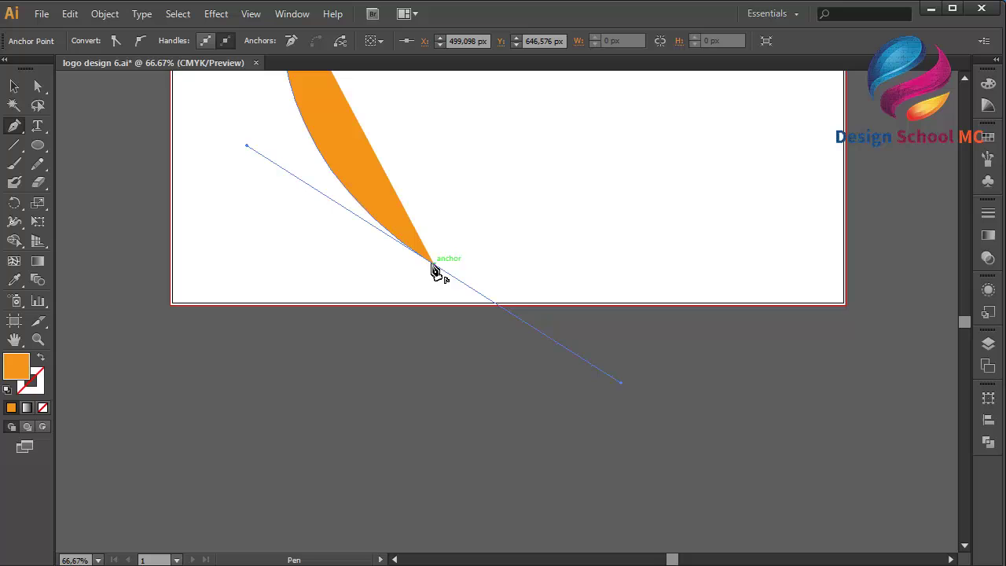
left_click(432, 264)
scroll(438, 272, "down", 5)
scroll(437, 271, "up", 6)
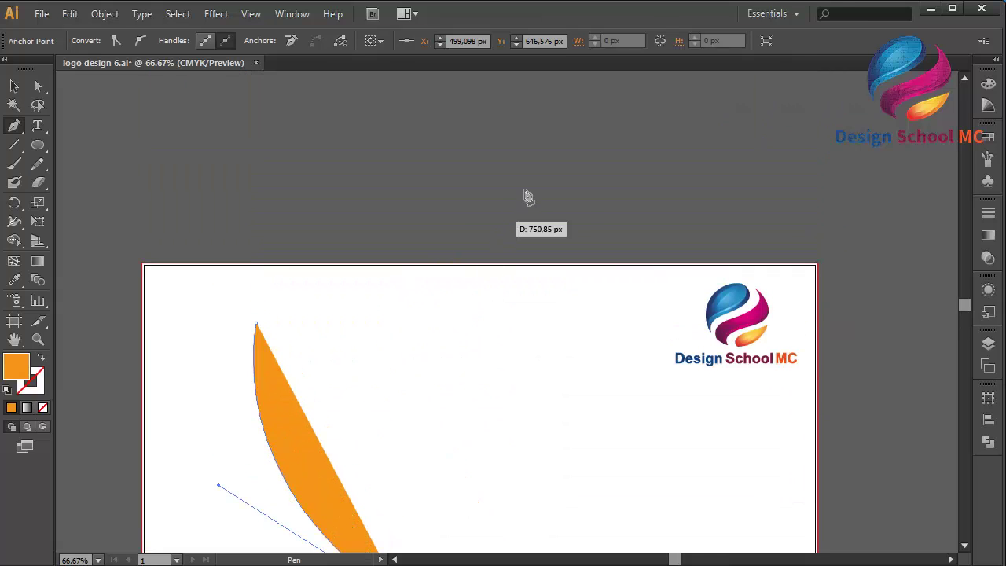
Step: Complete the V's right-arm tip and inner curve, closing the shape back at its start point
left_click_drag(518, 234, 673, 220)
left_click(518, 381)
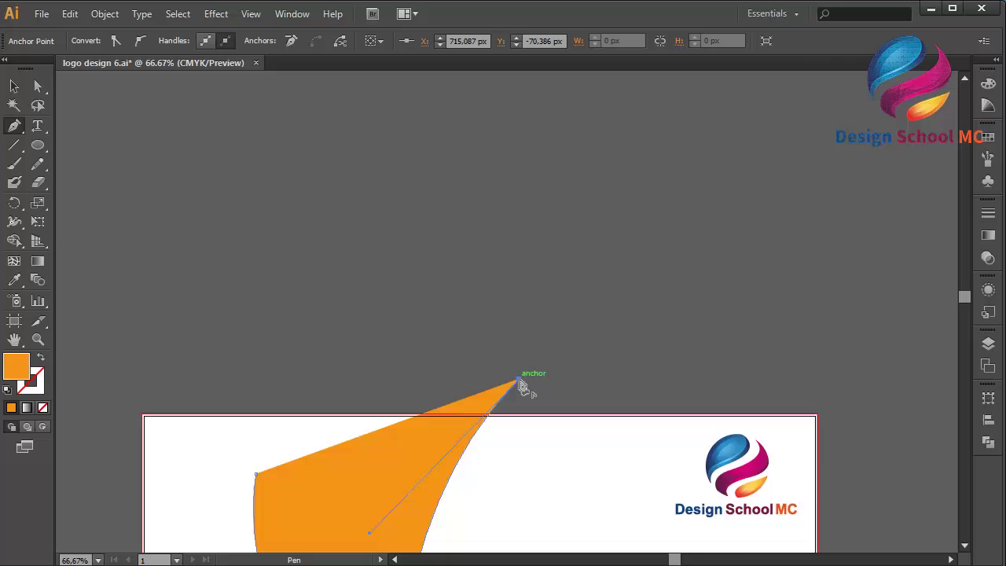
scroll(521, 385, "down", 3)
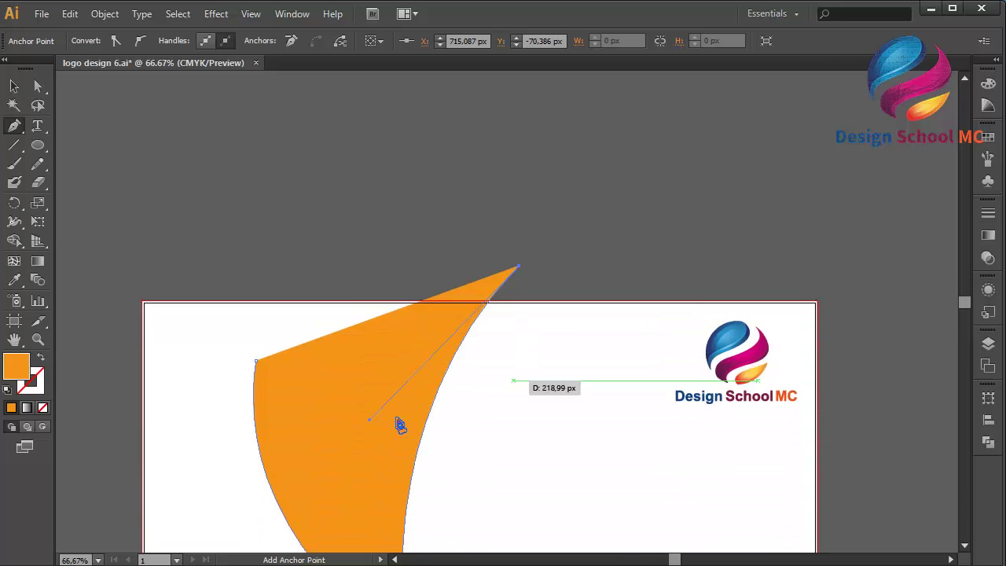
left_click_drag(386, 410, 335, 510)
left_click(255, 361)
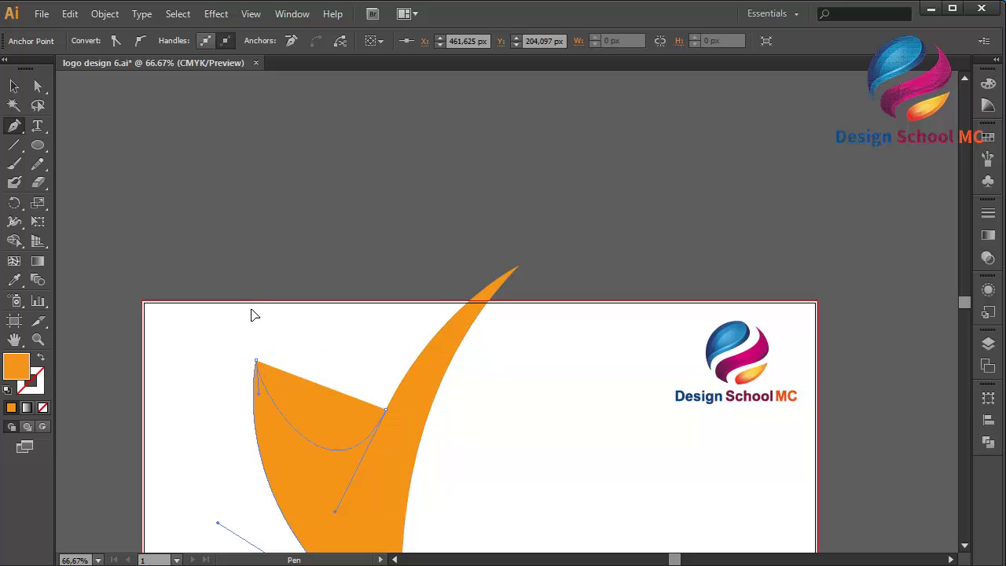
left_click_drag(254, 315, 244, 250)
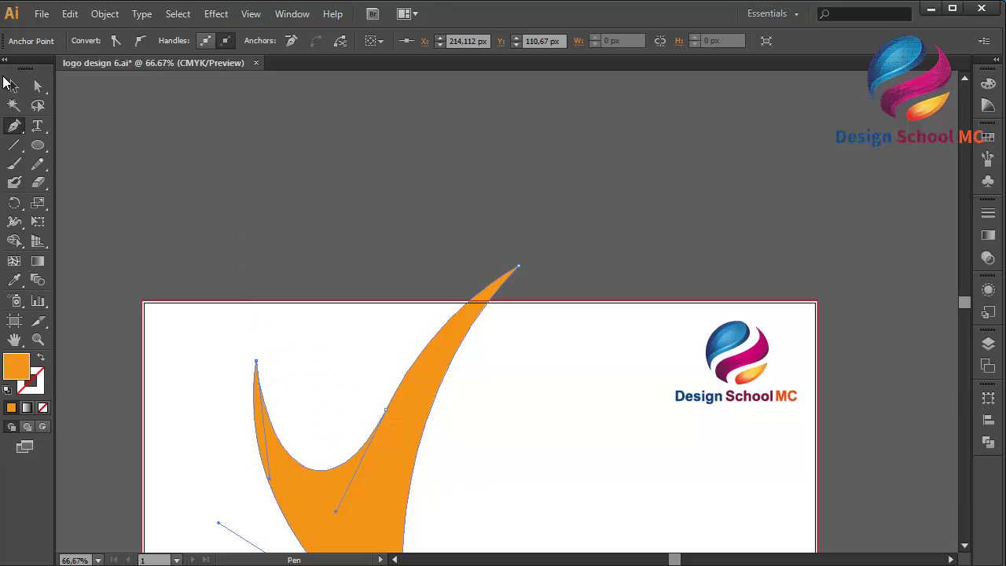
Step: Move the orange V shape up and right to straddle the artboard's top centre
left_click(14, 87)
left_click(386, 484)
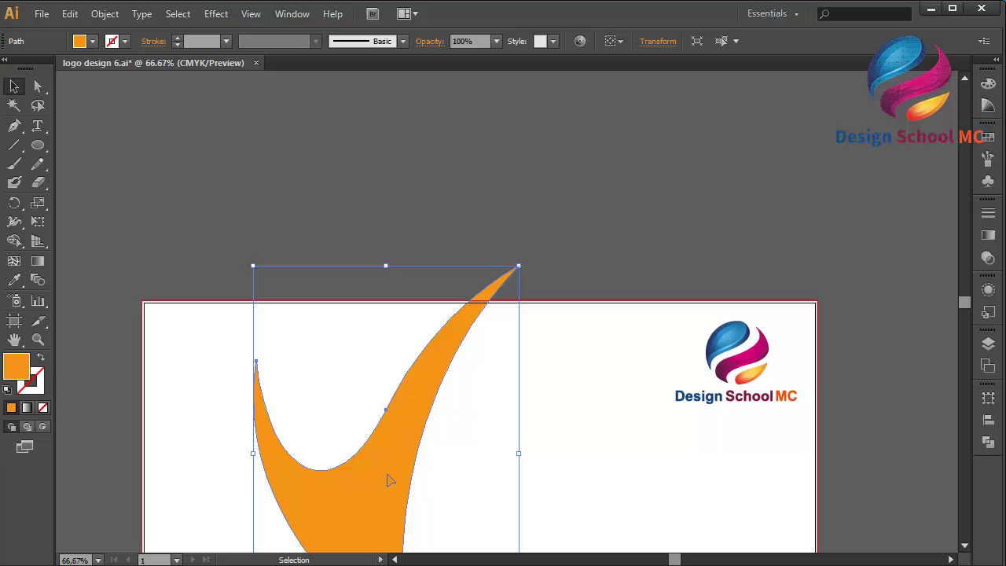
left_click_drag(396, 470, 499, 351)
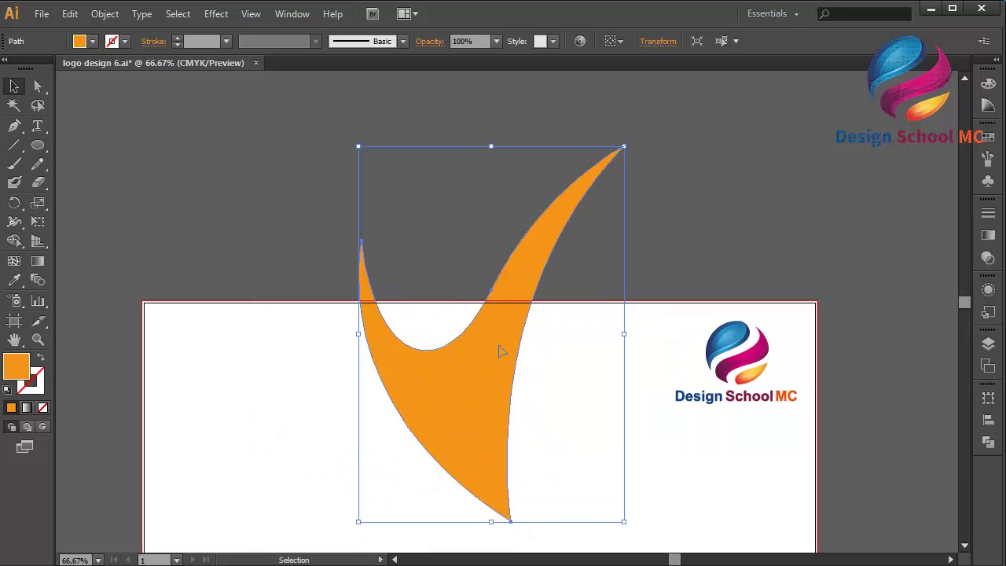
Step: Draw an orange circle above the V as the figure's head
left_click(38, 146)
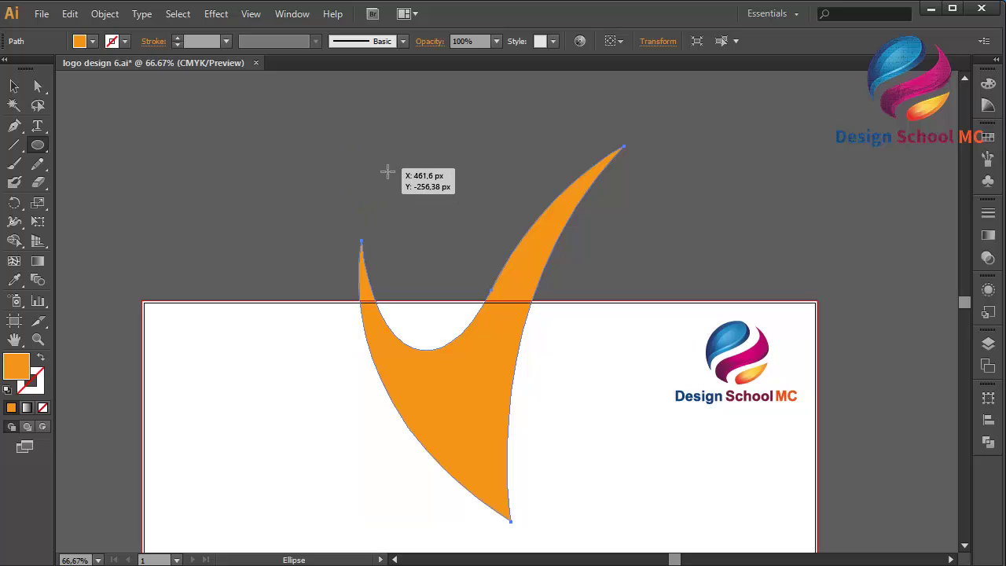
left_click_drag(386, 169, 438, 263)
left_click(15, 88)
Step: Nudge the head circle into place inside the top of the V
left_click(494, 319)
left_click(393, 285)
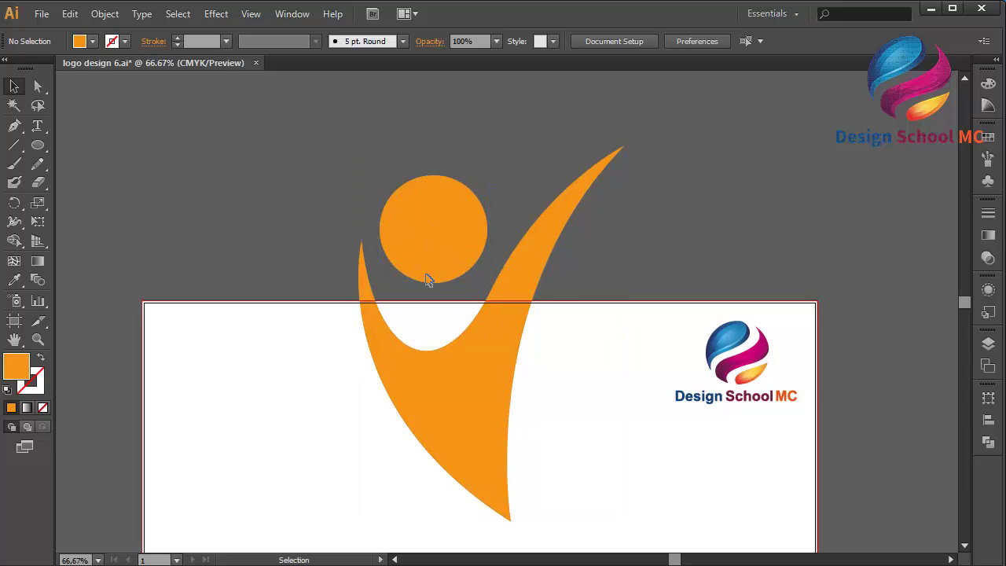
left_click(524, 306)
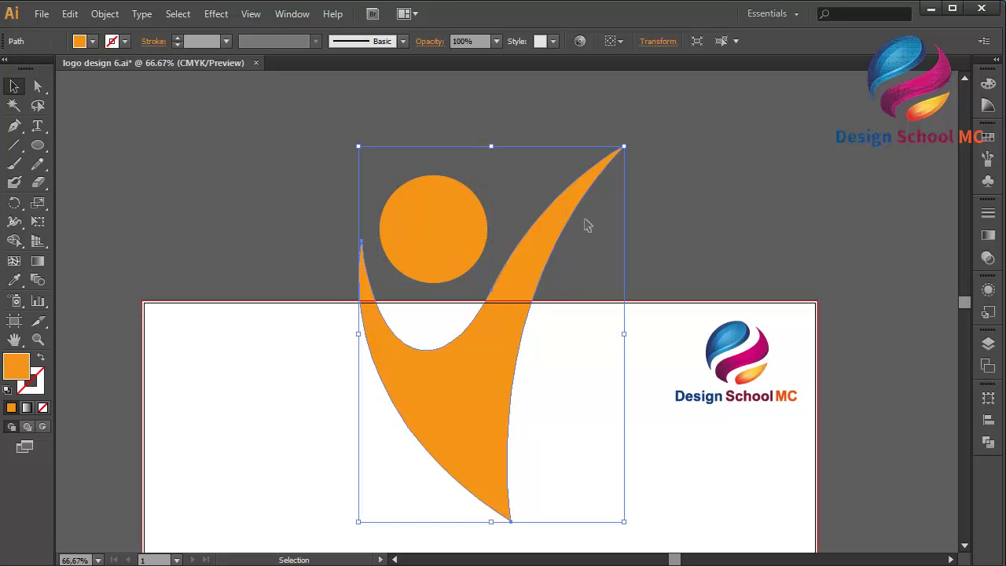
left_click(585, 226)
Step: Pen-trace a thin crescent along the left arm's inner curve, from its tip to the V's junction
left_click(14, 125)
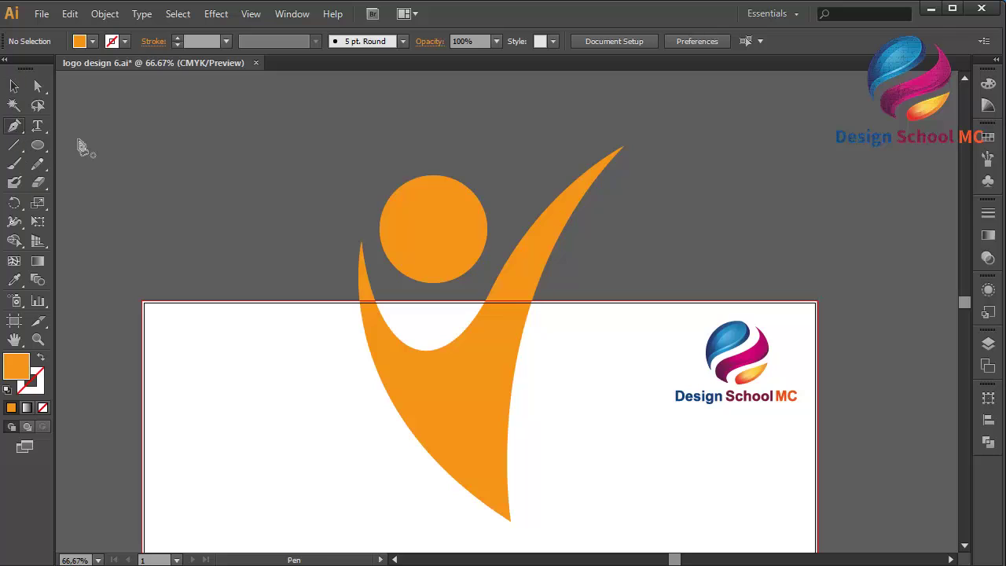
left_click(361, 240)
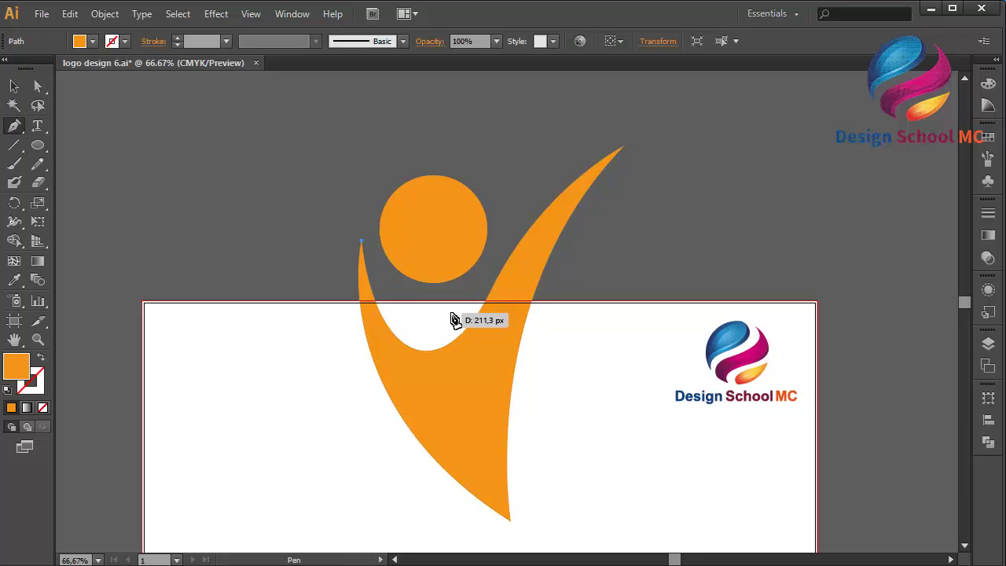
left_click_drag(418, 362, 481, 396)
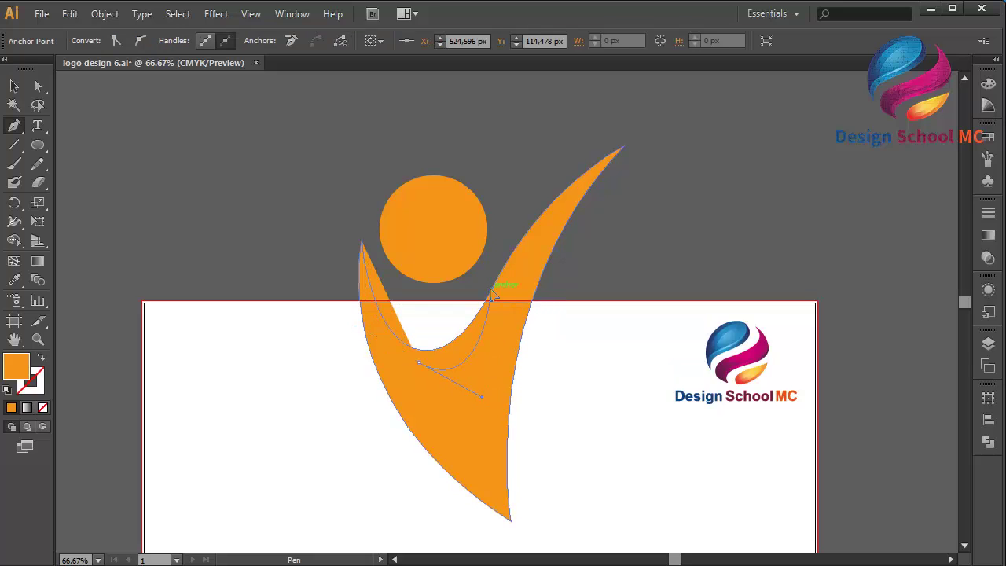
left_click(494, 295)
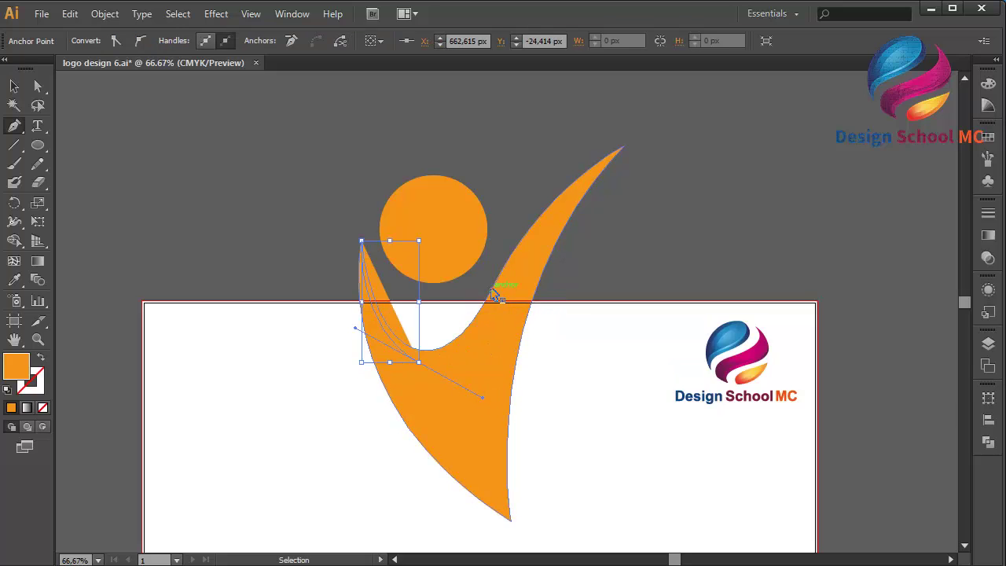
left_click(360, 241)
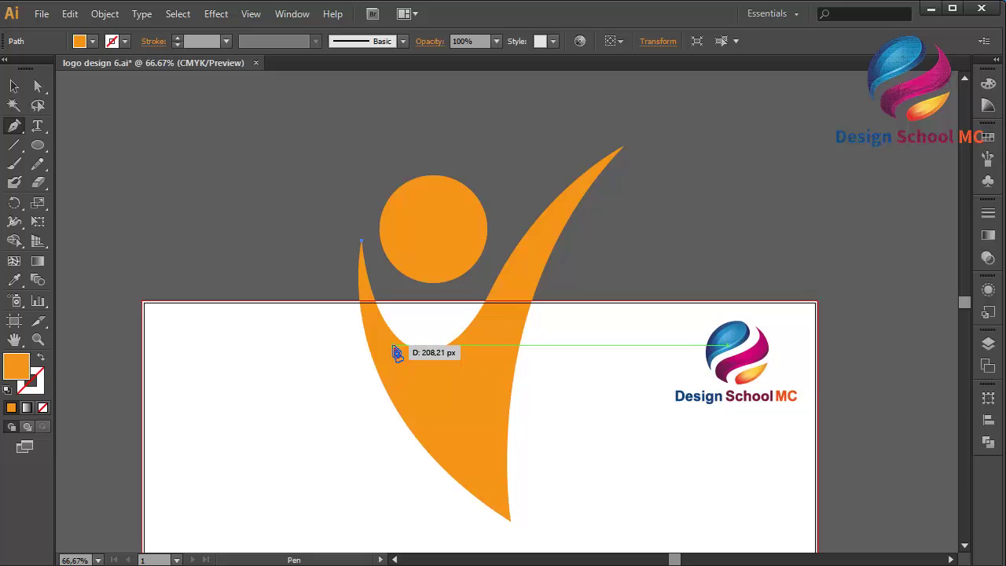
left_click_drag(392, 344, 430, 418)
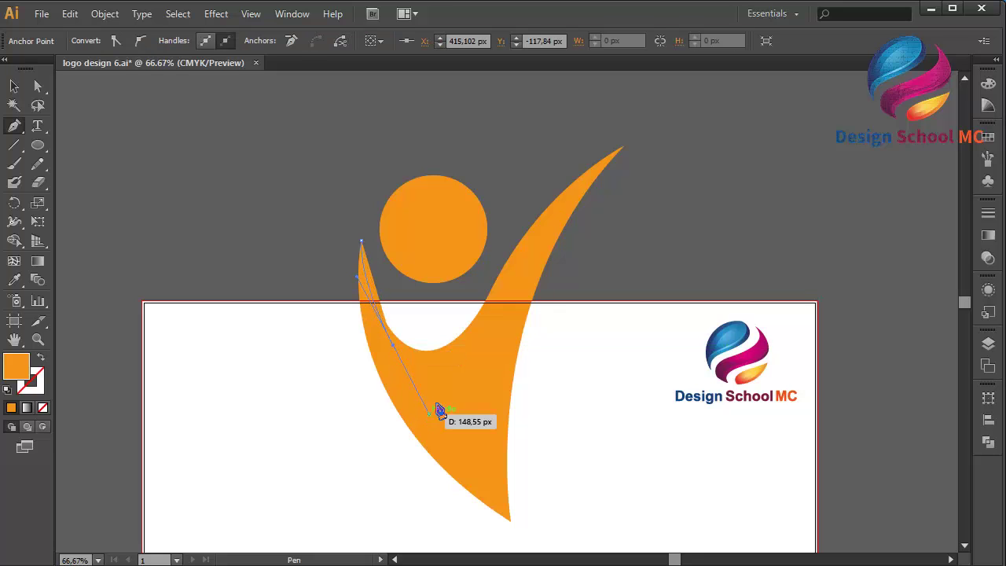
left_click_drag(489, 303, 512, 269)
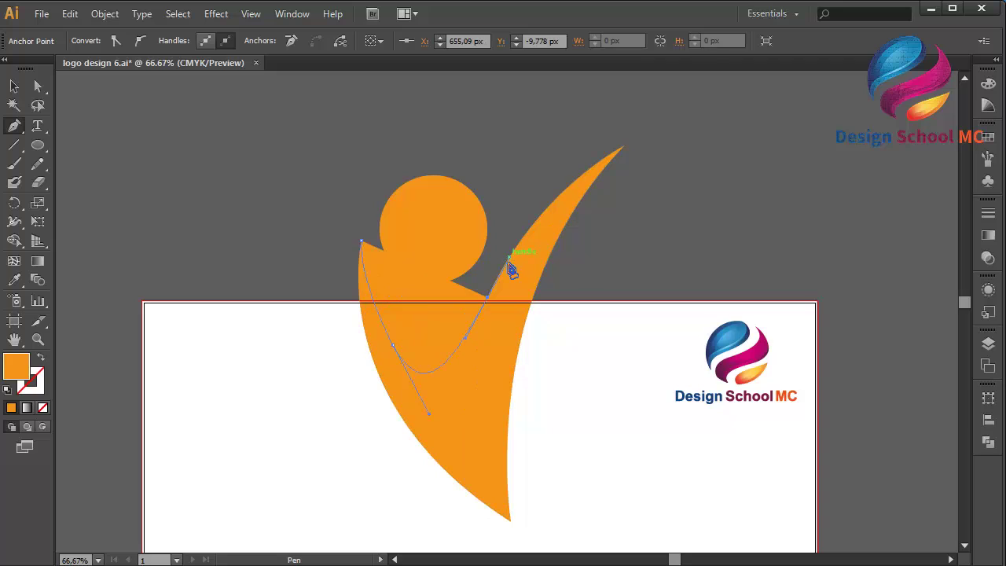
left_click(490, 305)
left_click_drag(422, 333, 361, 241)
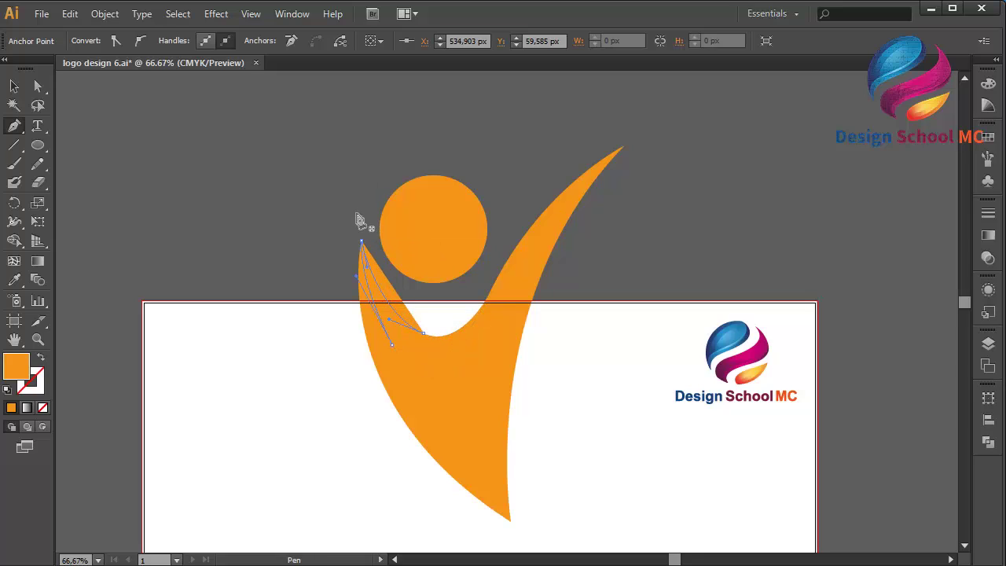
Step: Fill the crescent with the white-to-black gradient swatch, angled to run vertically down it
left_click(987, 137)
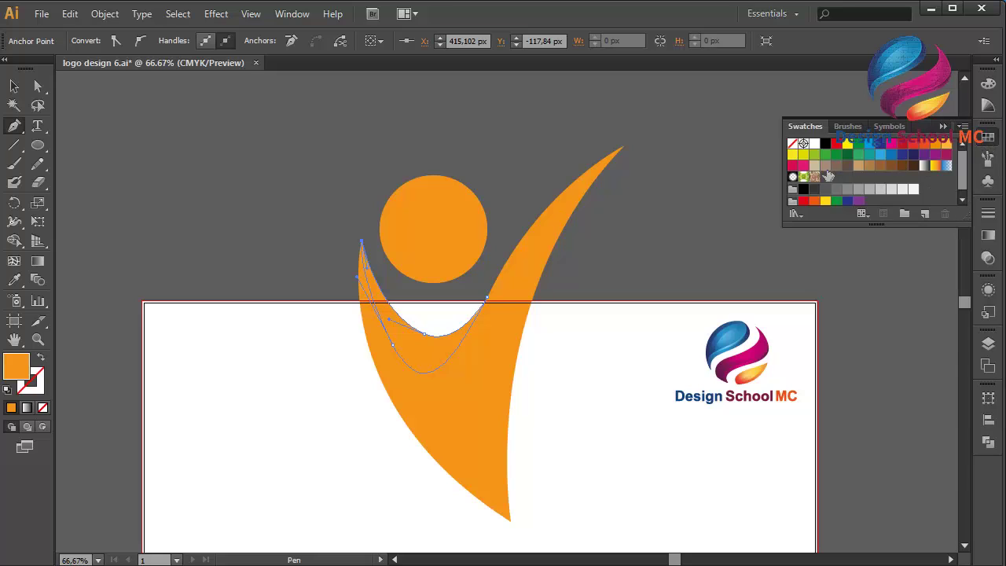
left_click(928, 164)
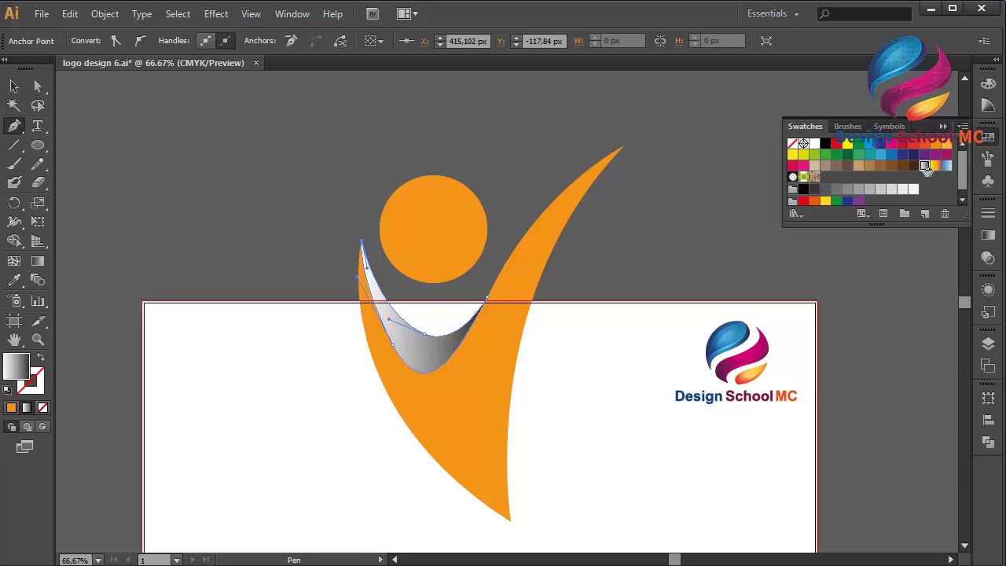
left_click(44, 262)
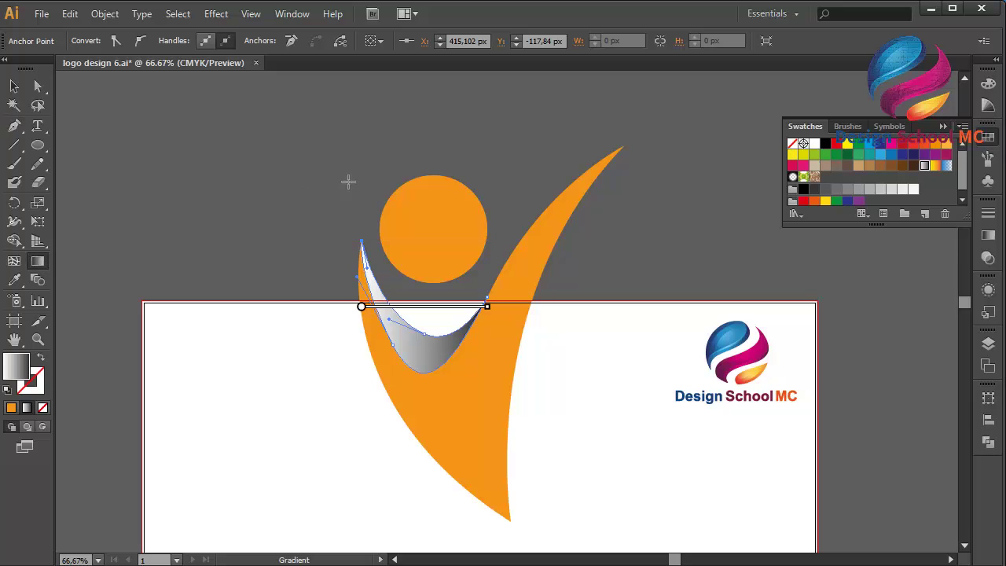
mouse_move(363, 174)
left_mouse_down()
mouse_move(433, 327)
mouse_move(443, 406)
mouse_move(436, 397)
left_mouse_up()
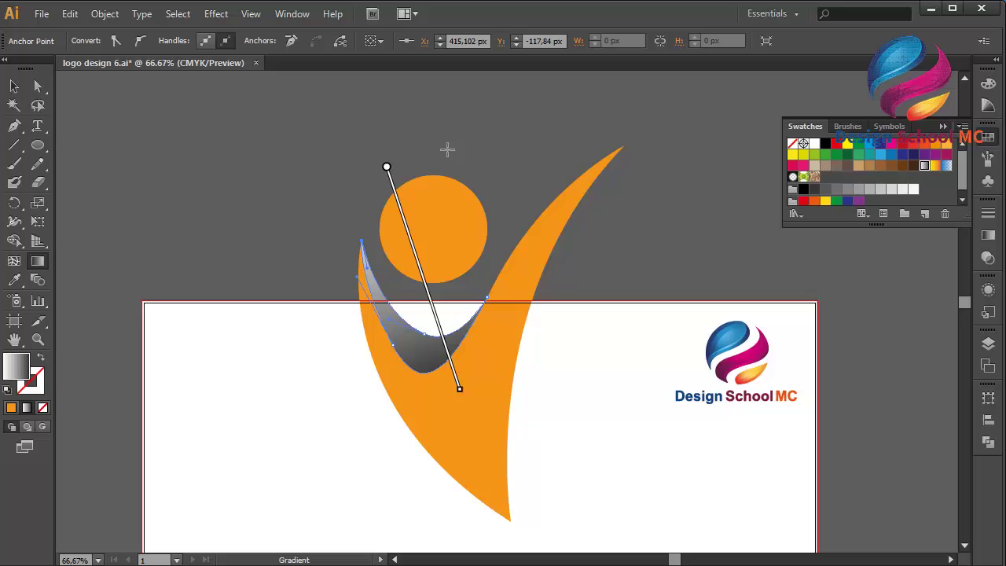
left_click_drag(447, 149, 443, 448)
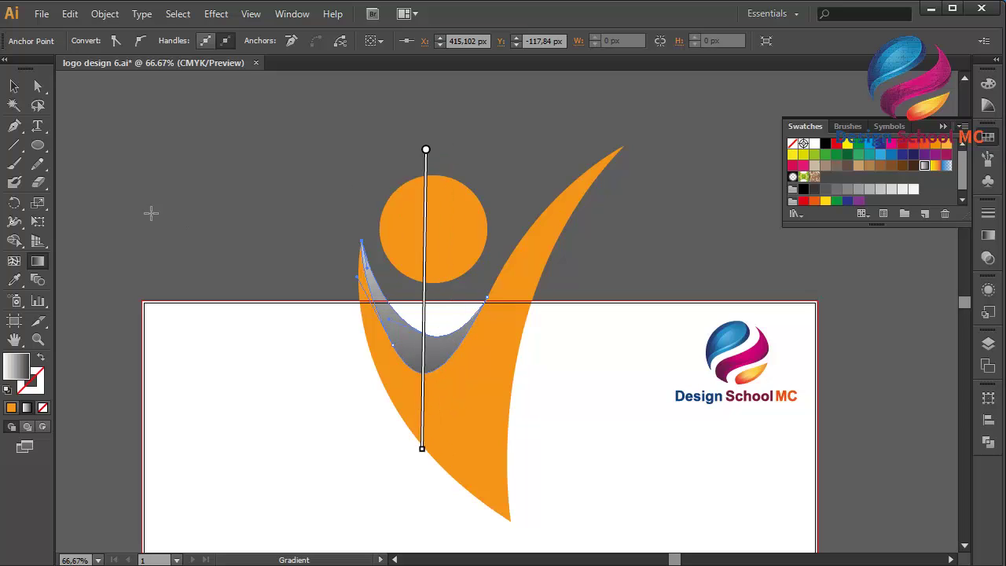
left_click(14, 87)
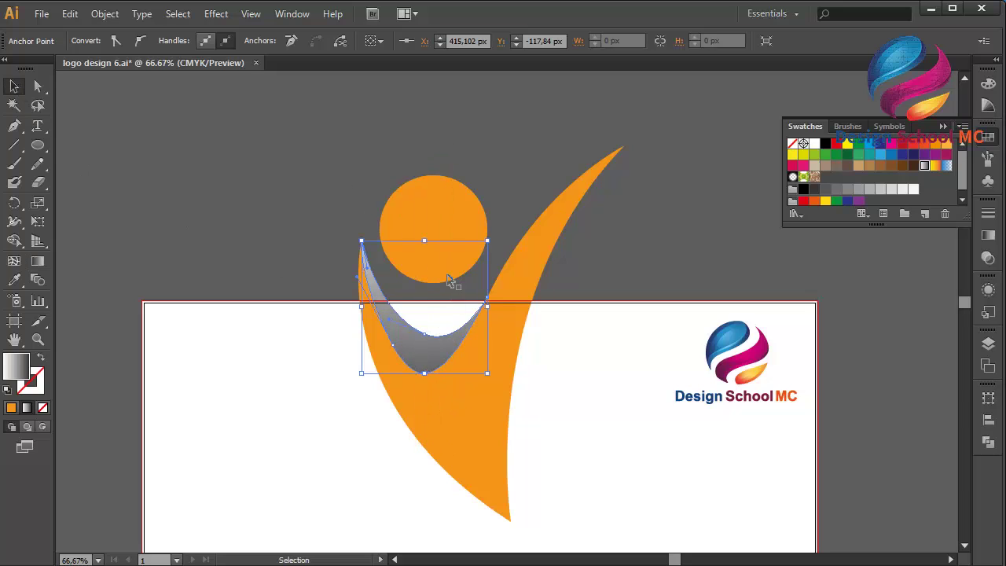
Step: Swap the V body's orange fill for the white-to-grey gradient, running from lower right to upper left
left_click(513, 305)
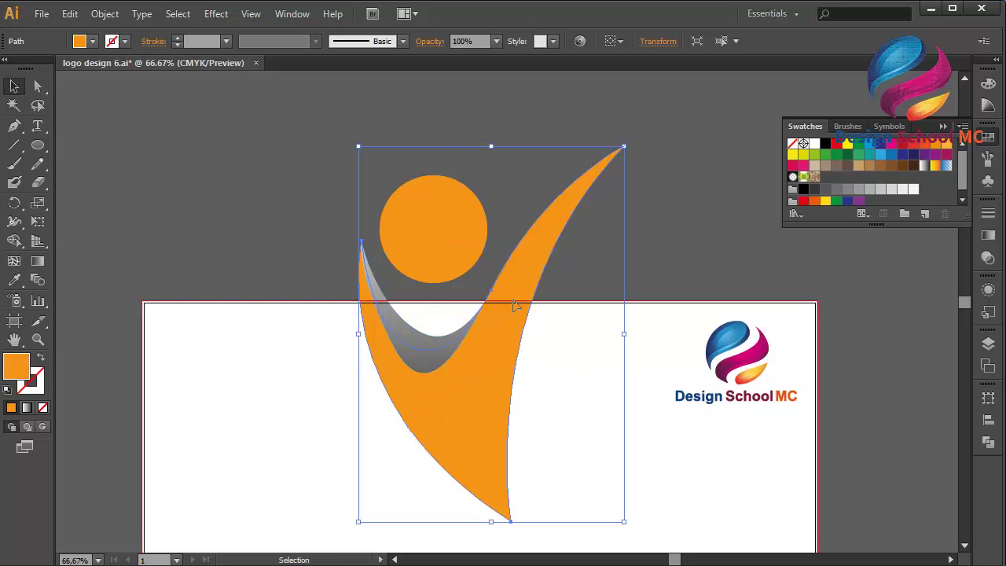
left_click(924, 166)
left_click(37, 260)
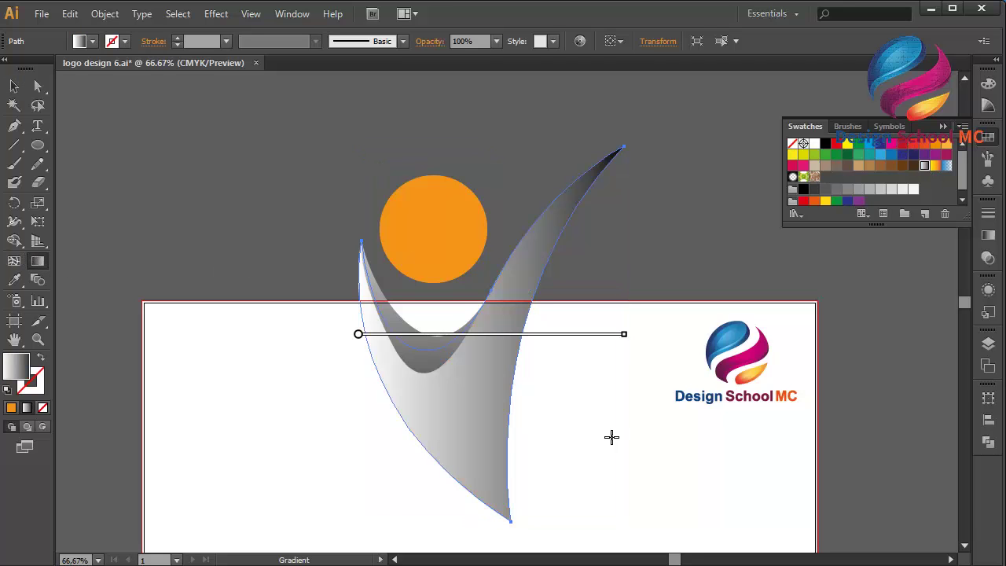
mouse_move(660, 466)
left_mouse_down()
mouse_move(646, 412)
mouse_move(280, 251)
mouse_move(311, 273)
left_mouse_up()
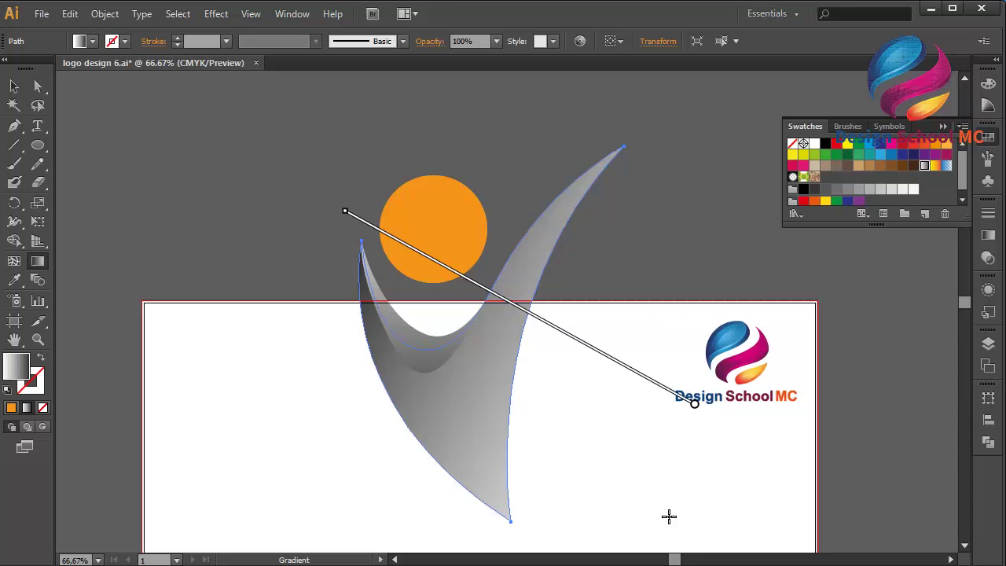
left_click_drag(677, 522, 419, 145)
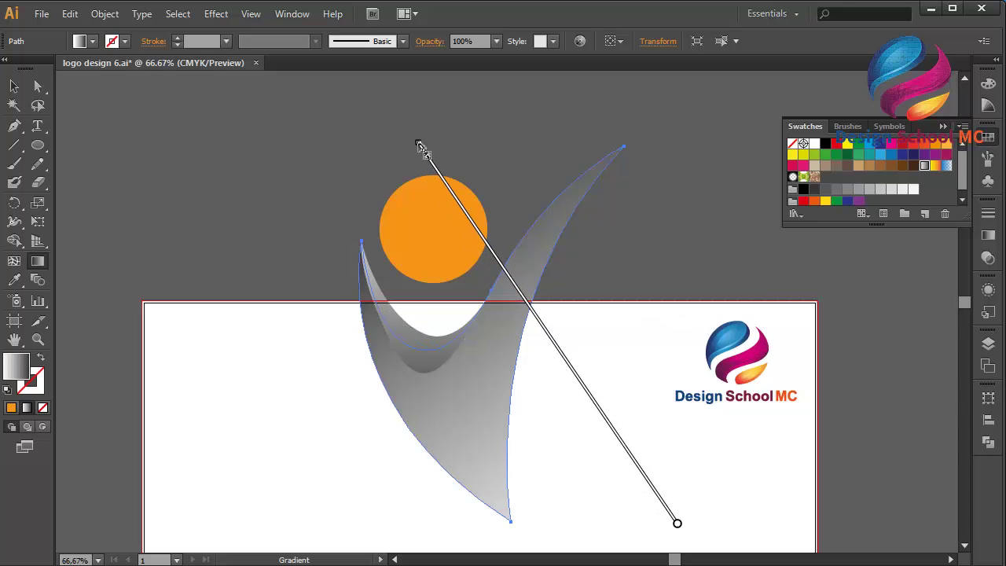
left_click(14, 86)
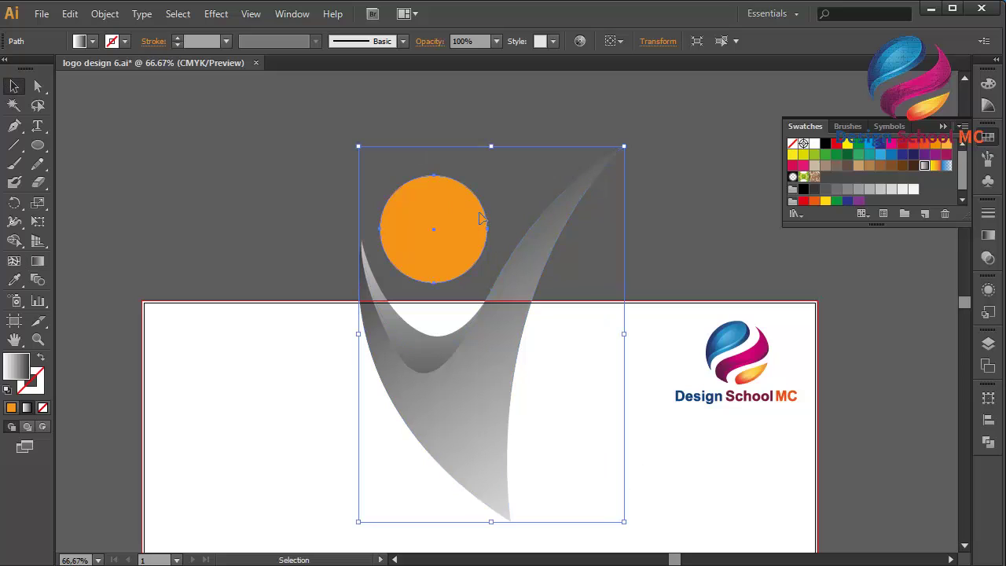
Step: Give the circle head the grey gradient, dragged diagonally so it darkens toward the lower right
left_click(428, 242)
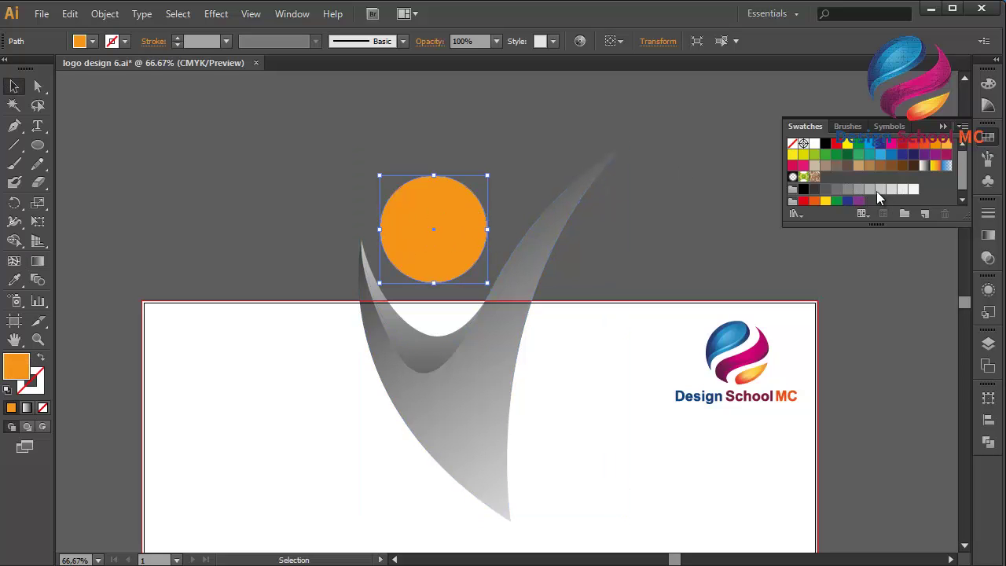
left_click(924, 166)
left_click(38, 260)
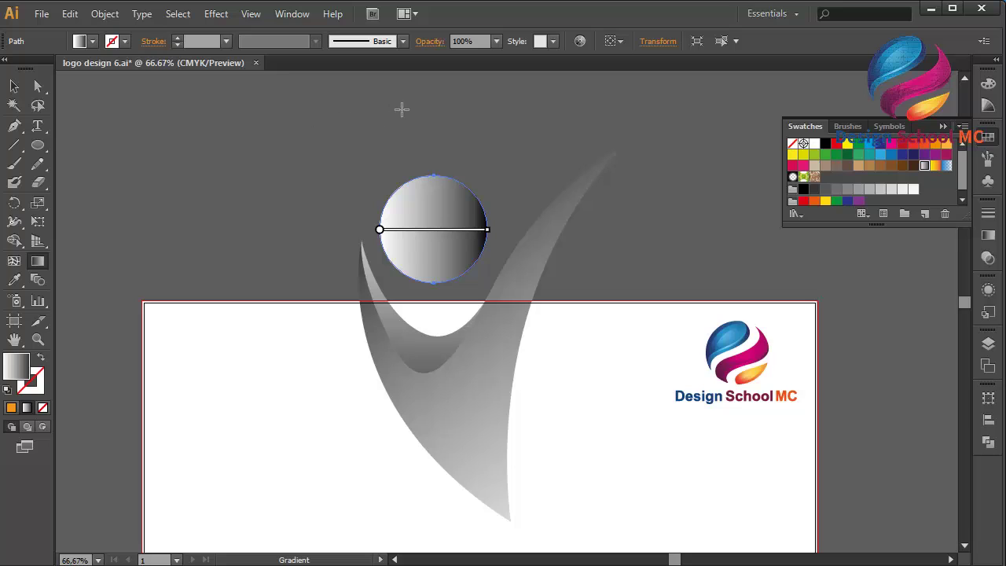
left_click_drag(401, 110, 471, 306)
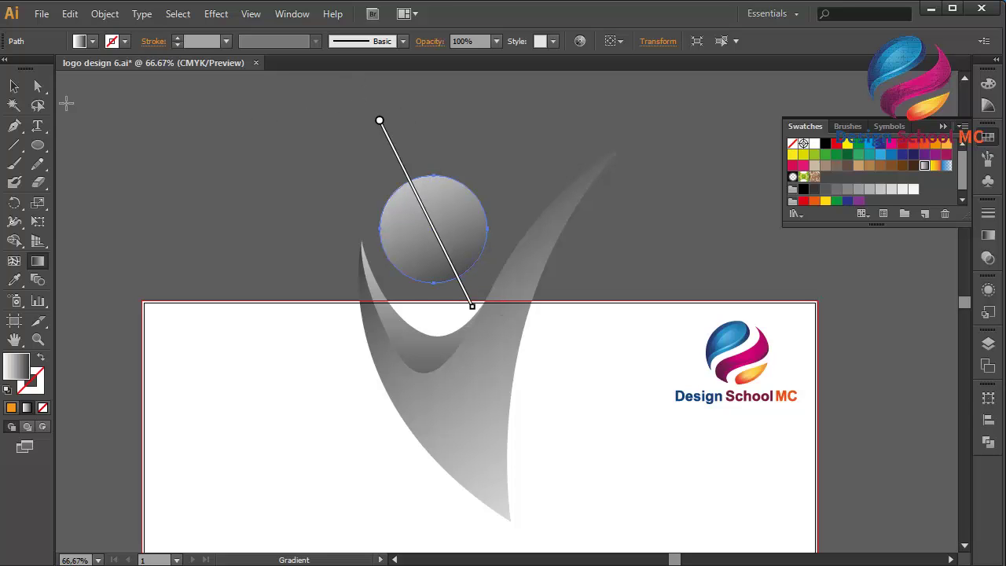
left_click(14, 85)
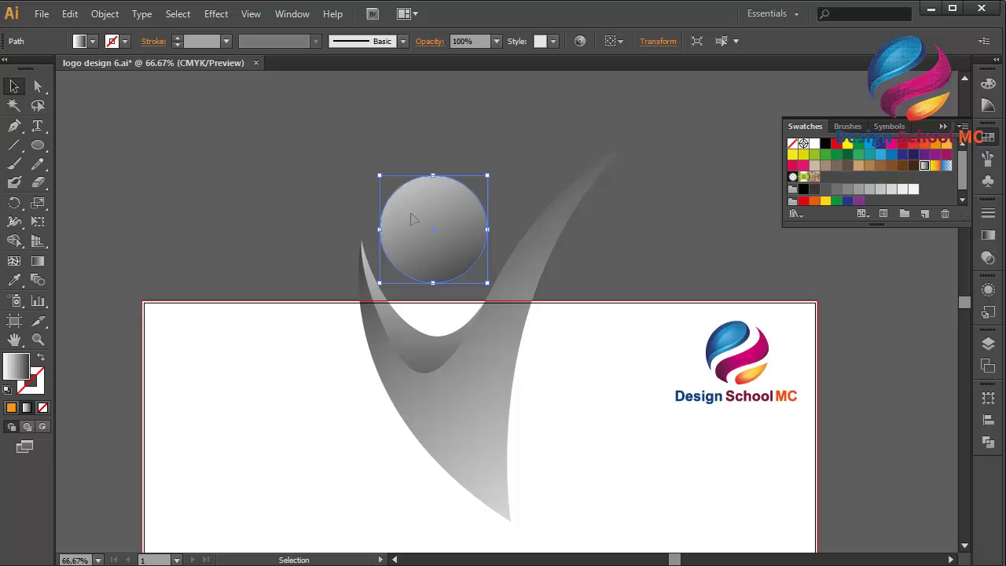
Step: Copy the head circle, paste it in front and shrink the copy toward its lower right
left_click(70, 13)
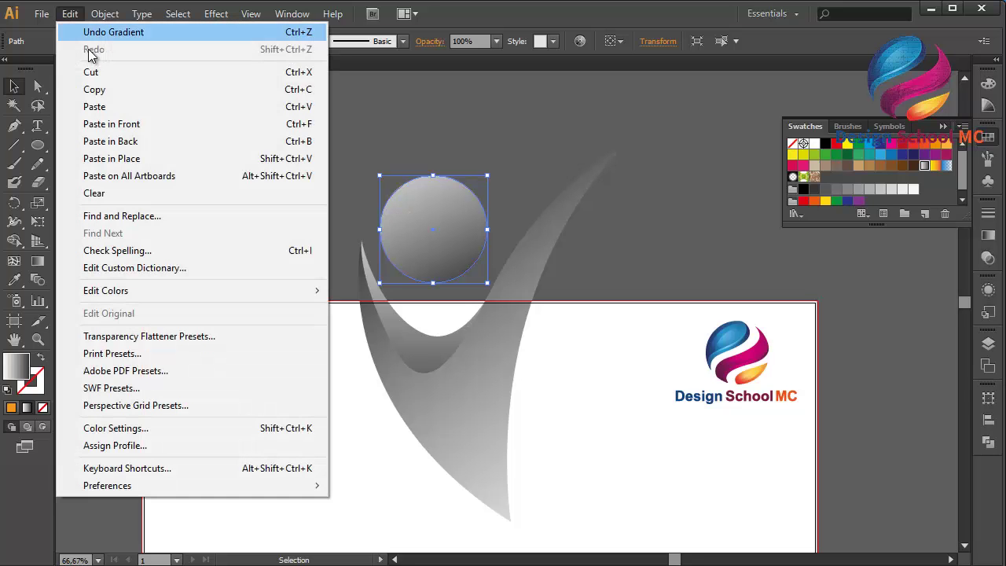
left_click(110, 89)
left_click(70, 14)
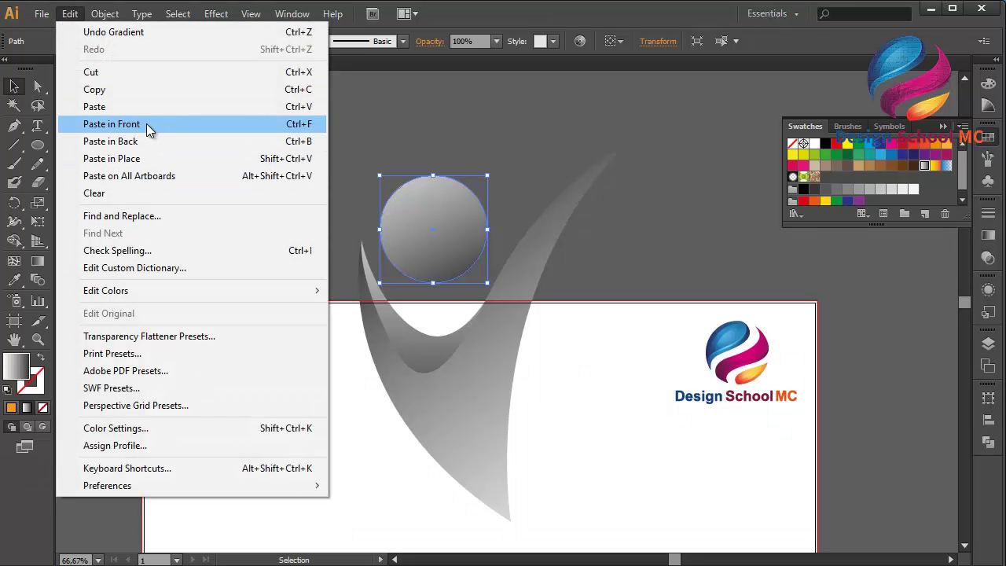
left_click(146, 124)
left_click_drag(378, 174, 398, 193)
Step: Position the small circle inside the head, fine-tuning it with arrow-key nudges, then deselect
left_click_drag(448, 231, 443, 229)
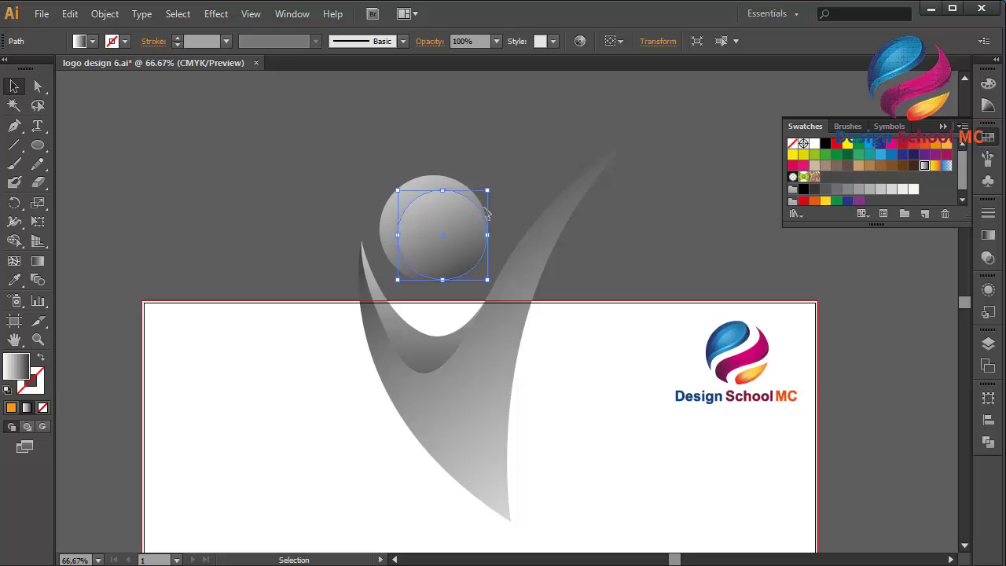
left_click(517, 190)
left_click(461, 224)
key("Left")
key("Left")
key("Left")
key("Up")
key("Up")
key("Up")
key("Up")
key("Left")
key("Left")
key("Left")
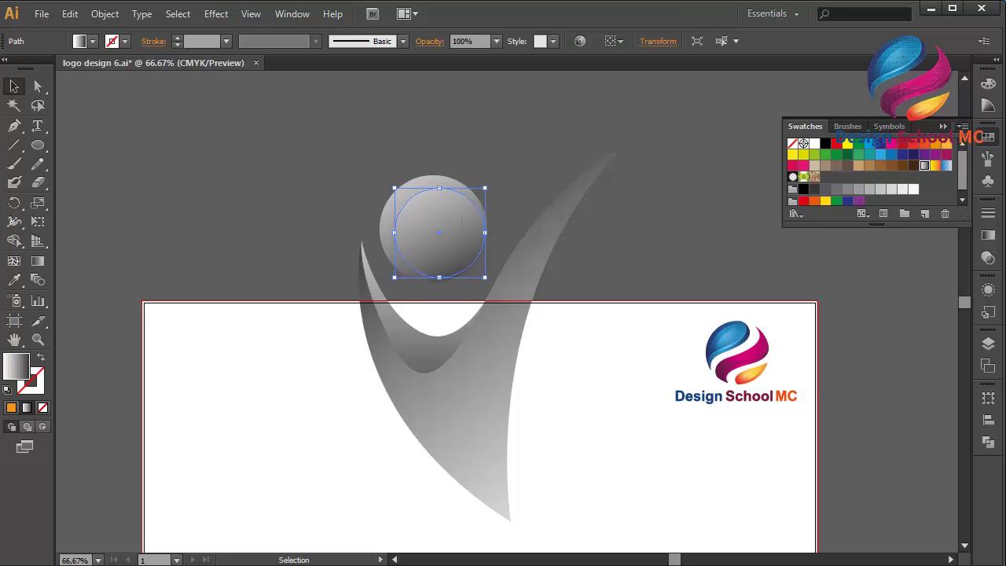
key("Down")
left_click(528, 186)
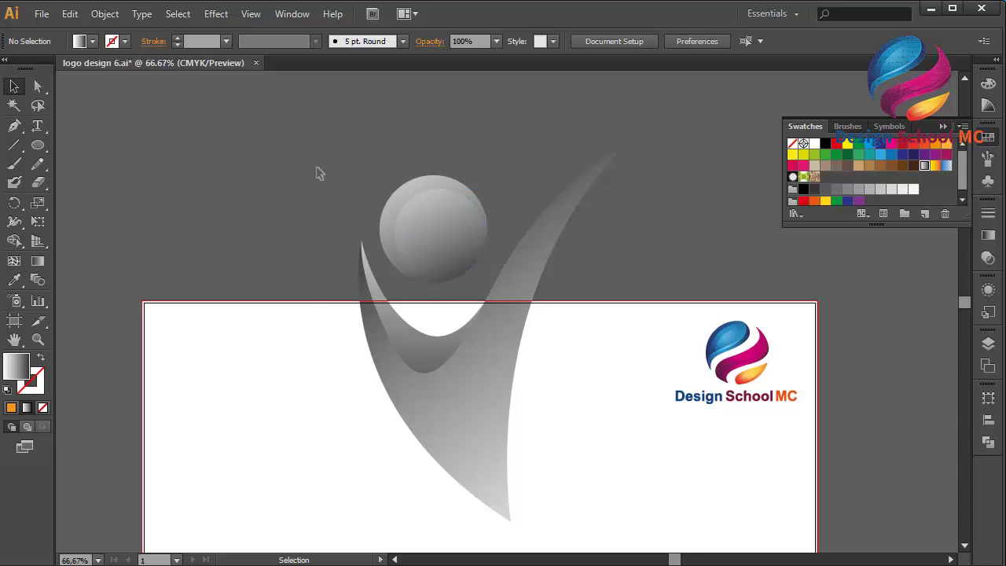
Step: Select the head and body parts, excluding the white background, and group them
left_click_drag(318, 173, 558, 434)
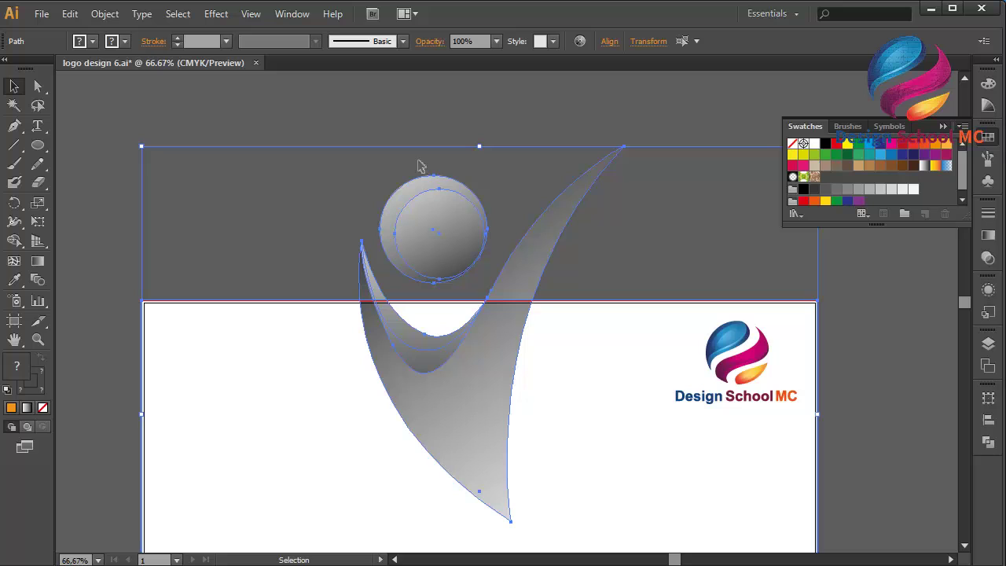
left_click(561, 359, "shift")
right_click(479, 308)
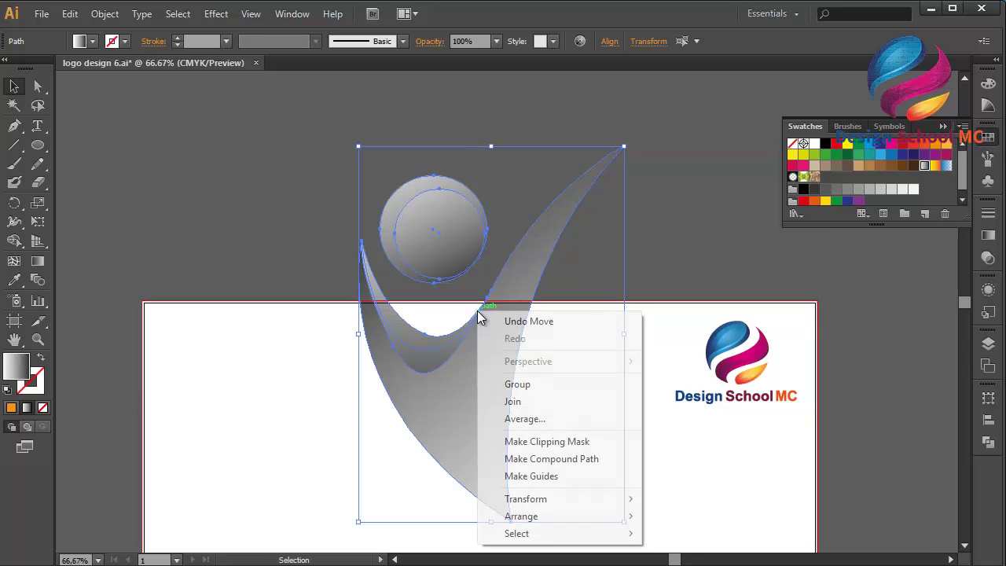
left_click(526, 385)
Step: Scale the figure group down and place it fully on the artboard, left of the logo
left_click_drag(478, 366, 482, 433)
scroll(481, 433, "down", 4)
key("ctrl+minus")
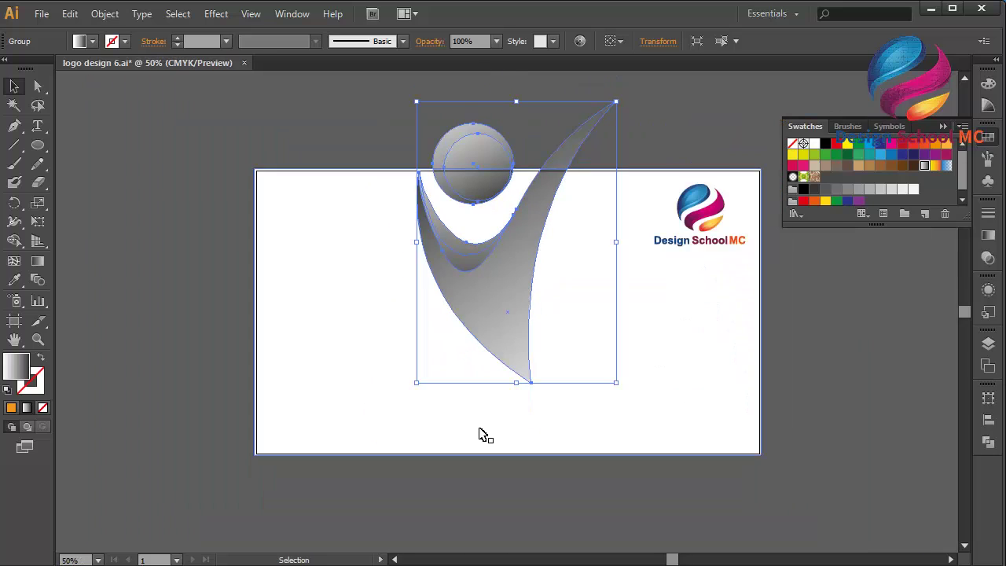
left_click_drag(487, 328, 500, 385)
left_click_drag(625, 300, 586, 319)
left_click_drag(512, 321, 509, 334)
left_click(563, 487)
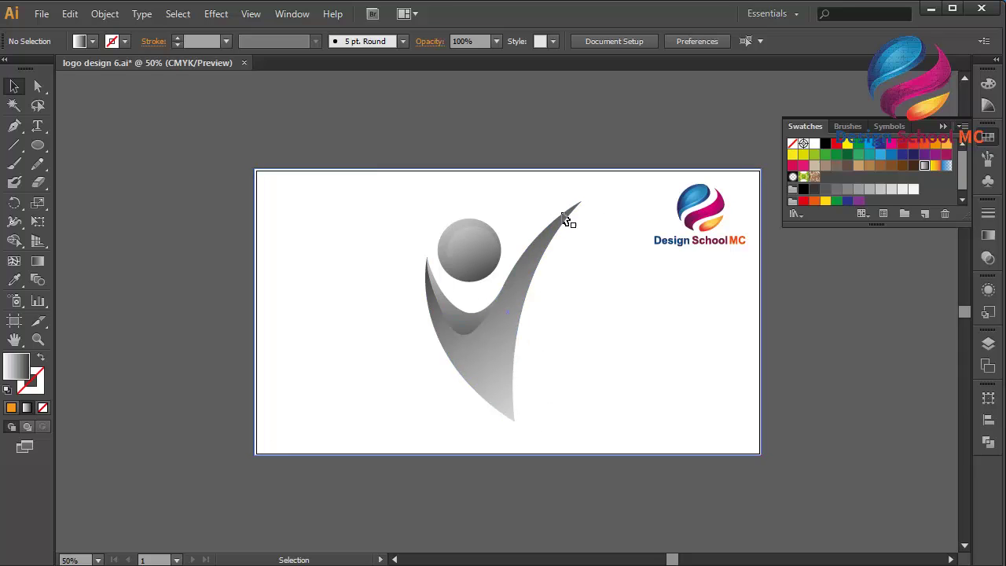
Step: Pen-draw a curved sliver along the V's right arm, from its bottom tip to its top tip
left_click(17, 126)
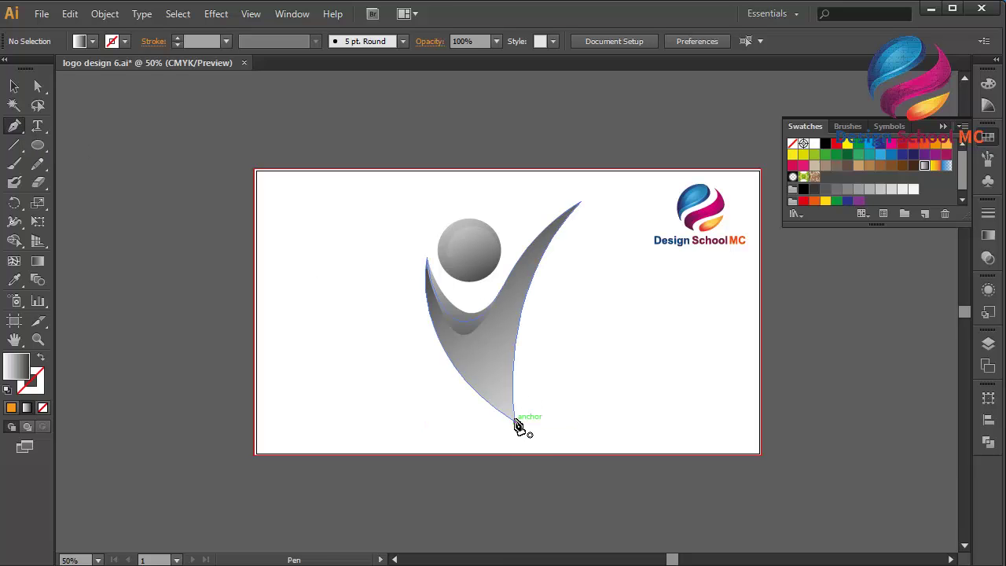
left_click(515, 422)
left_click_drag(515, 421, 546, 374)
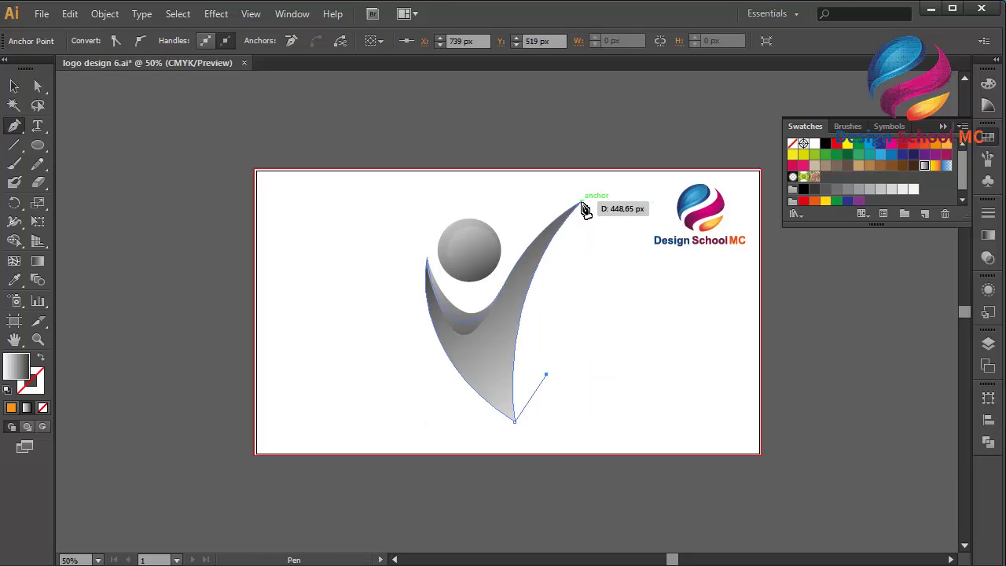
left_click_drag(582, 207, 653, 116)
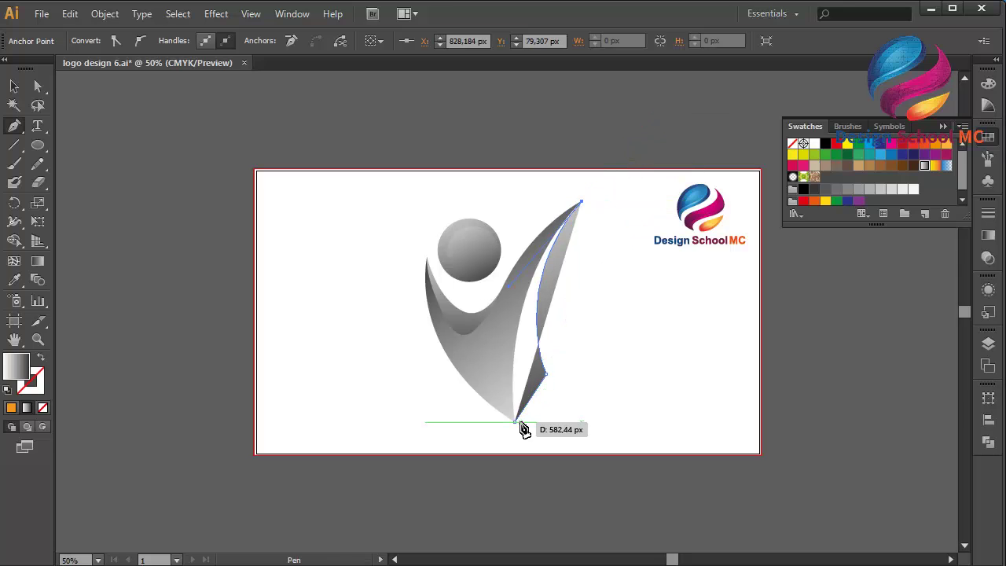
left_click_drag(515, 422, 524, 471)
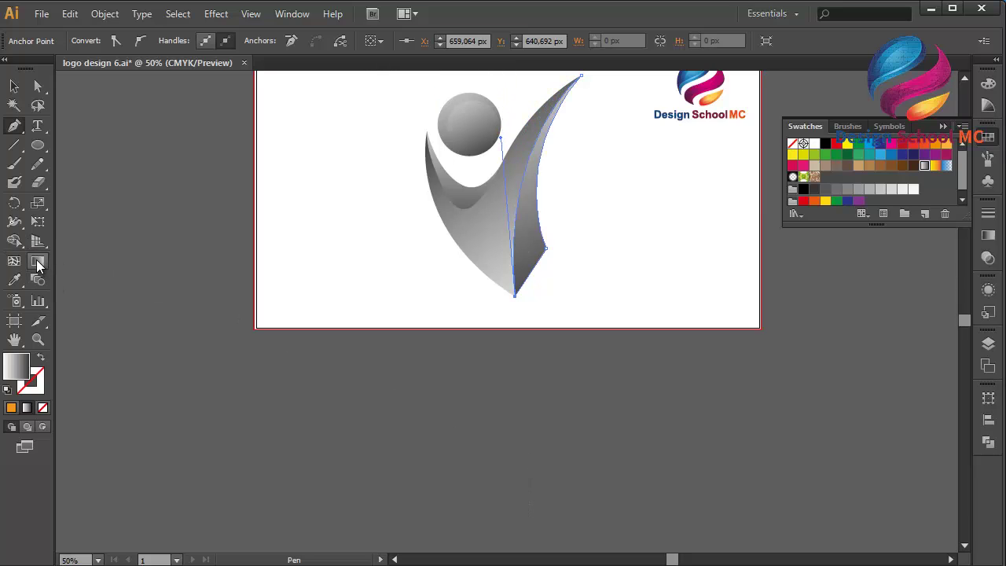
Step: Shade the sliver with a grey gradient running nearly vertically from top to bottom
left_click(37, 260)
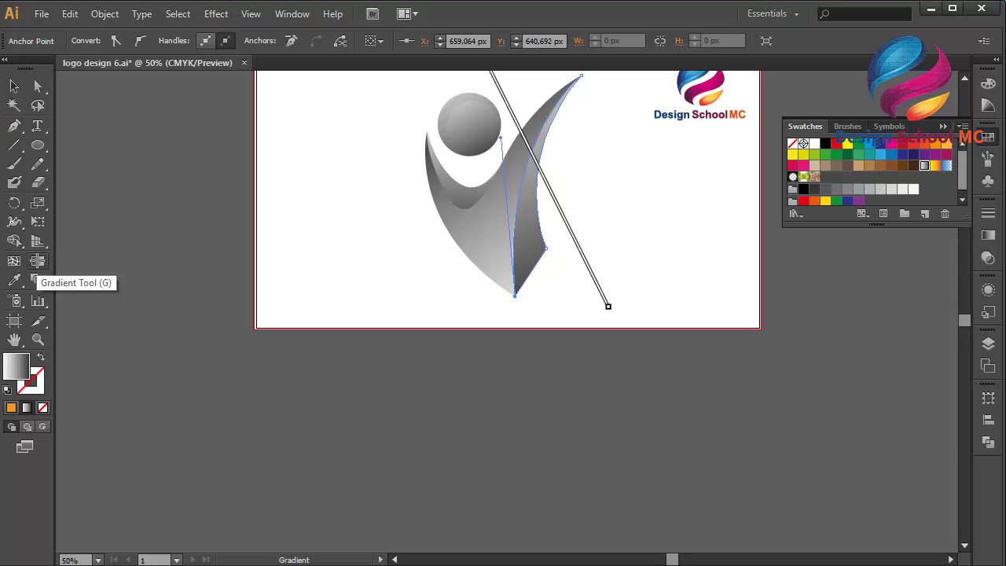
scroll(576, 91, "down", 3)
scroll(576, 91, "up", 6)
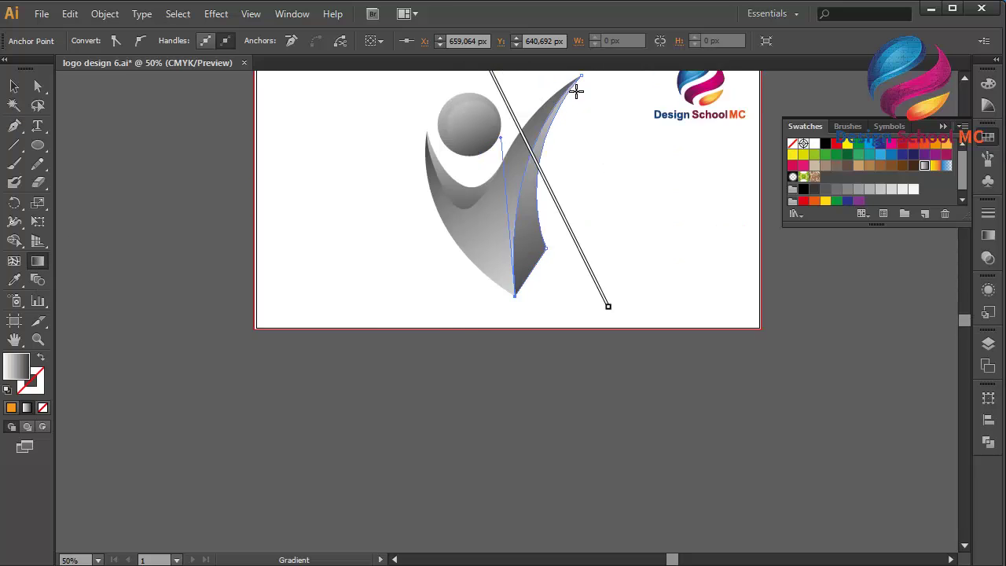
scroll(576, 91, "down", 3)
scroll(576, 91, "right", 3)
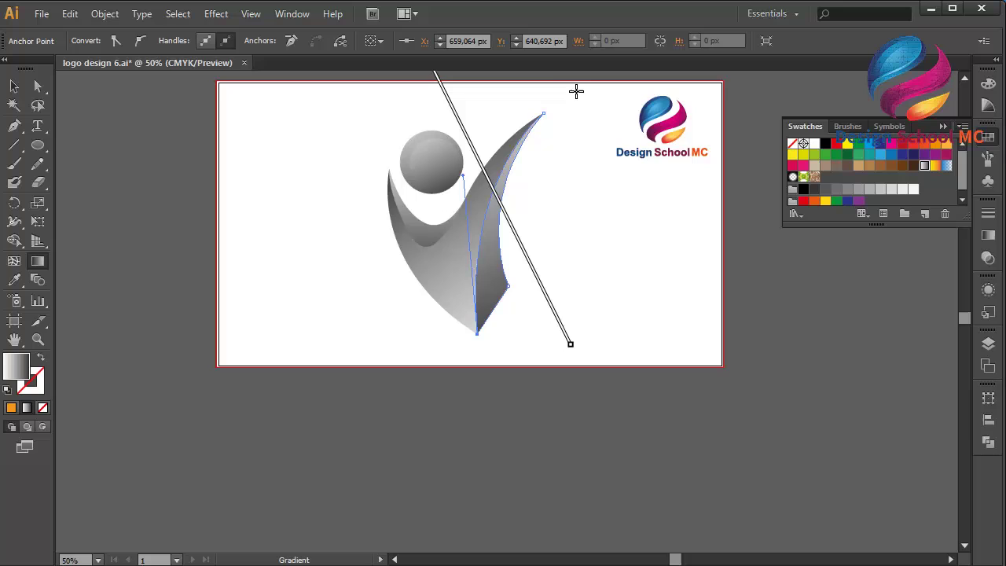
mouse_move(532, 79)
left_mouse_down()
mouse_move(568, 276)
mouse_move(556, 397)
mouse_move(520, 391)
mouse_move(535, 463)
mouse_move(524, 450)
left_mouse_up()
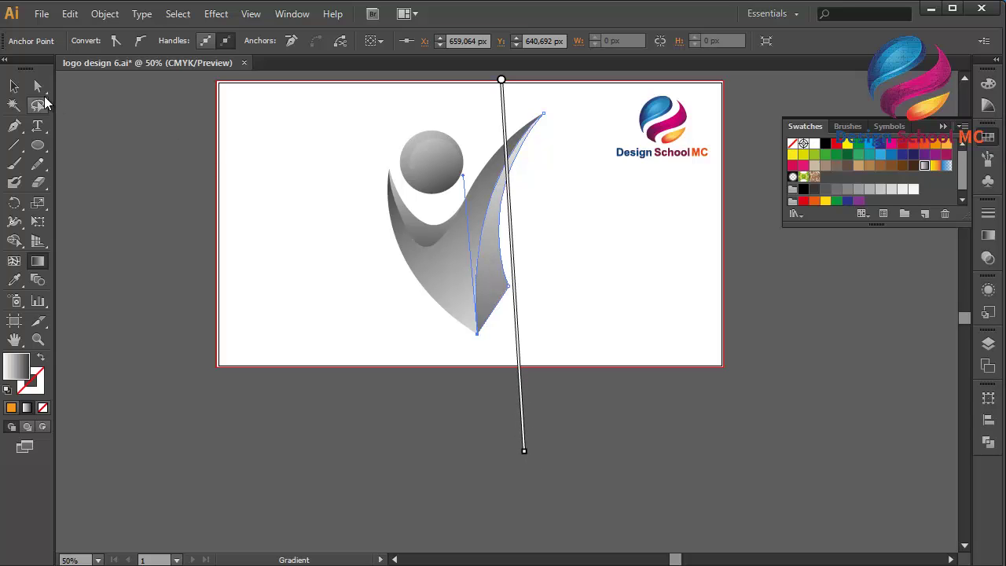
Step: Reshape the right blade's inner curve and pull its bottom curve toward the head
left_click(15, 86)
left_click(180, 136)
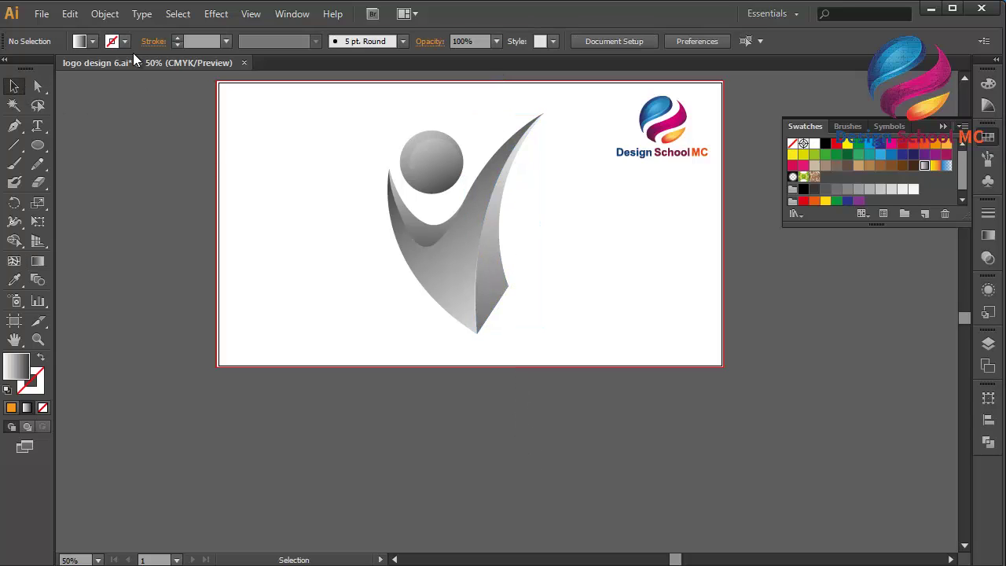
left_click(38, 86)
left_click(502, 218)
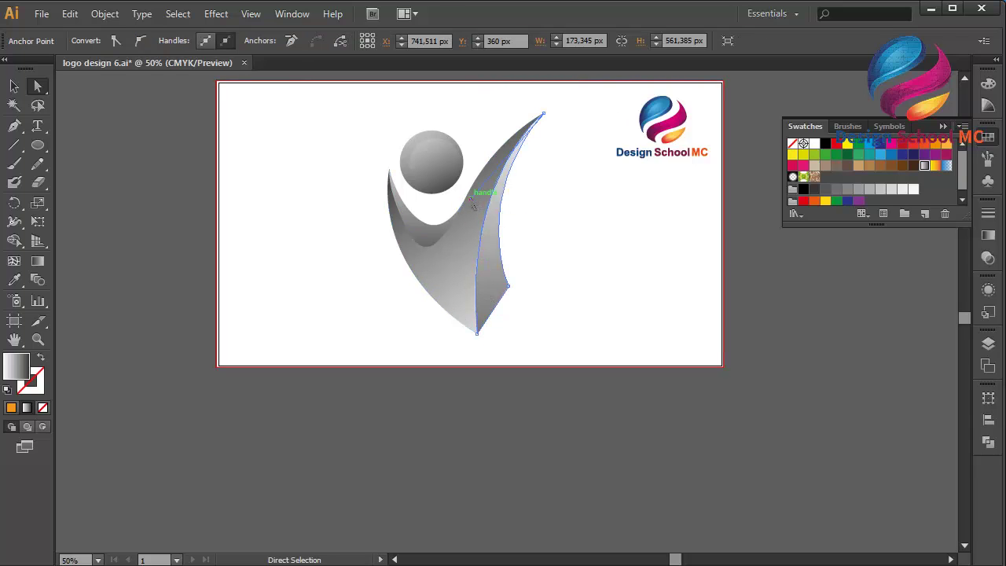
left_click_drag(472, 203, 490, 224)
left_click(479, 335)
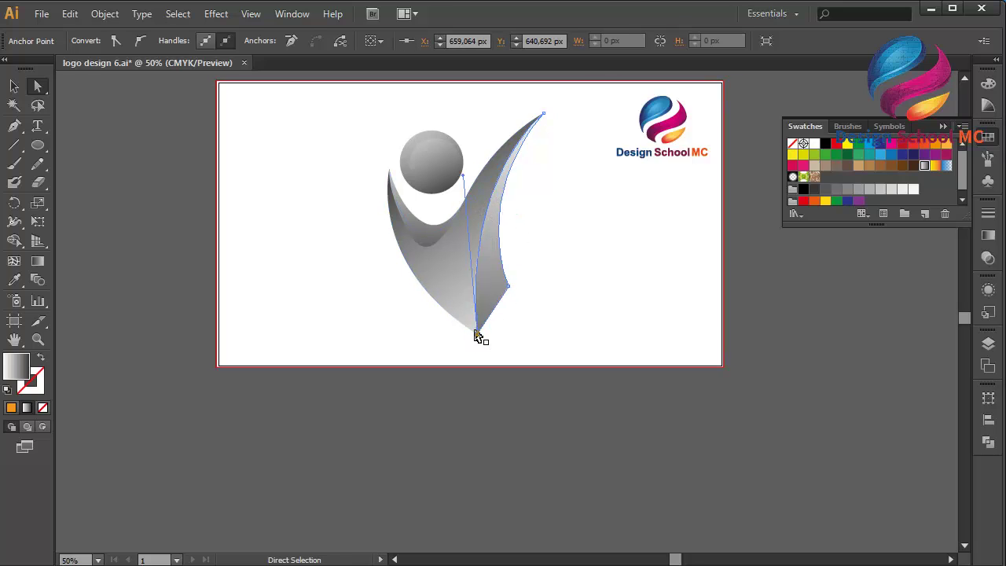
left_click_drag(463, 180, 455, 189)
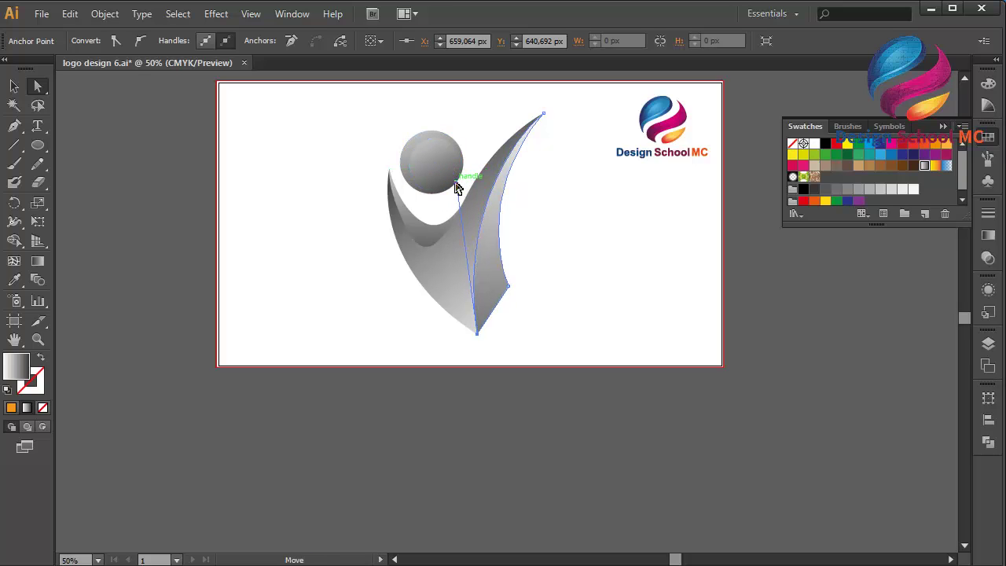
left_click(555, 388)
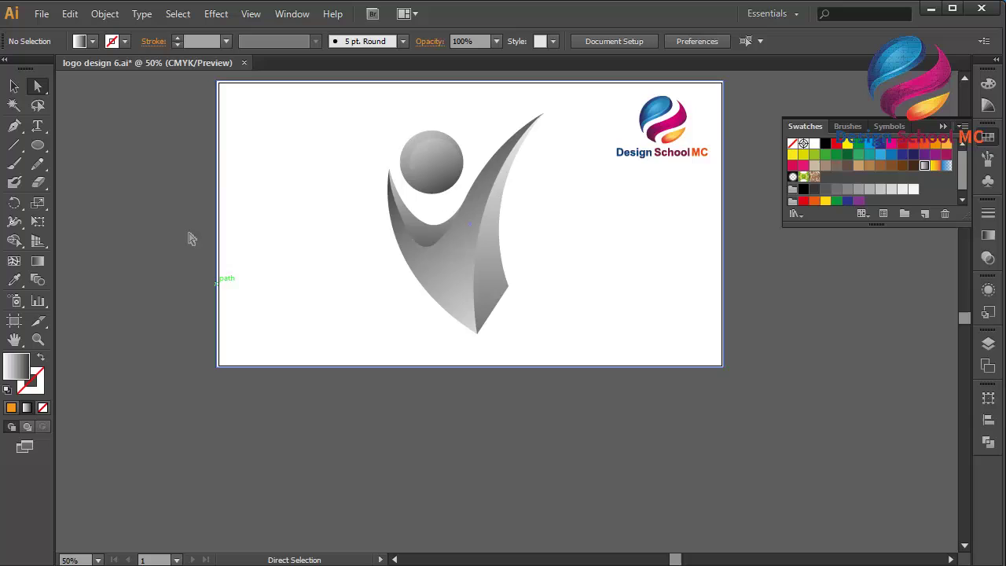
Step: Move the blade's lower right anchor down and left and refine the inner edge curve
left_click(509, 291)
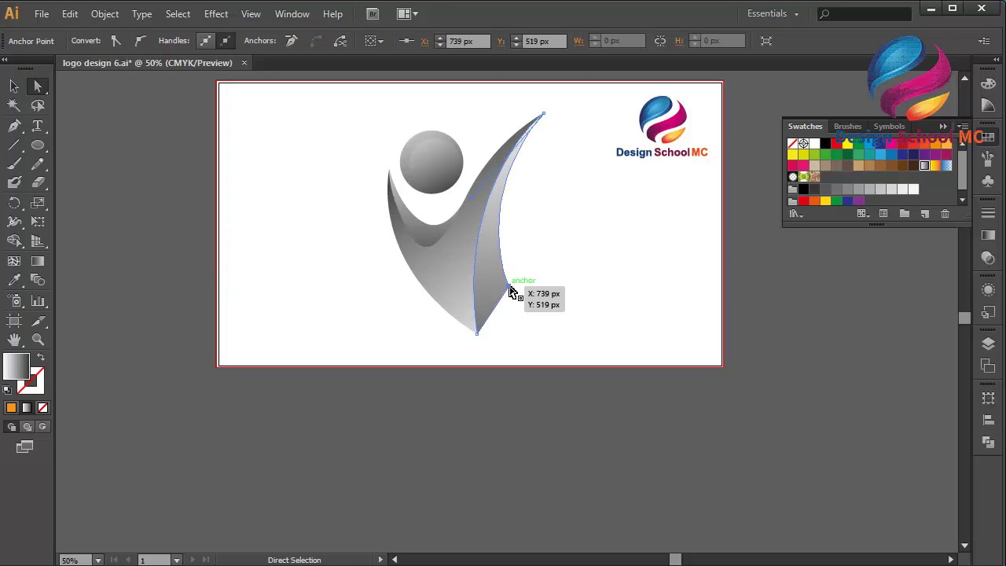
left_click_drag(509, 290, 498, 307)
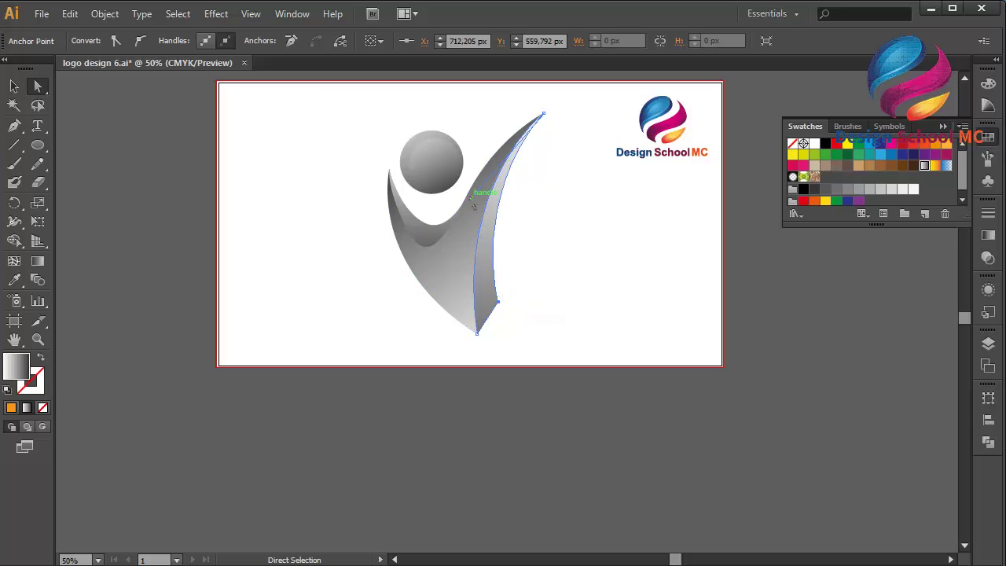
left_click_drag(471, 197, 464, 196)
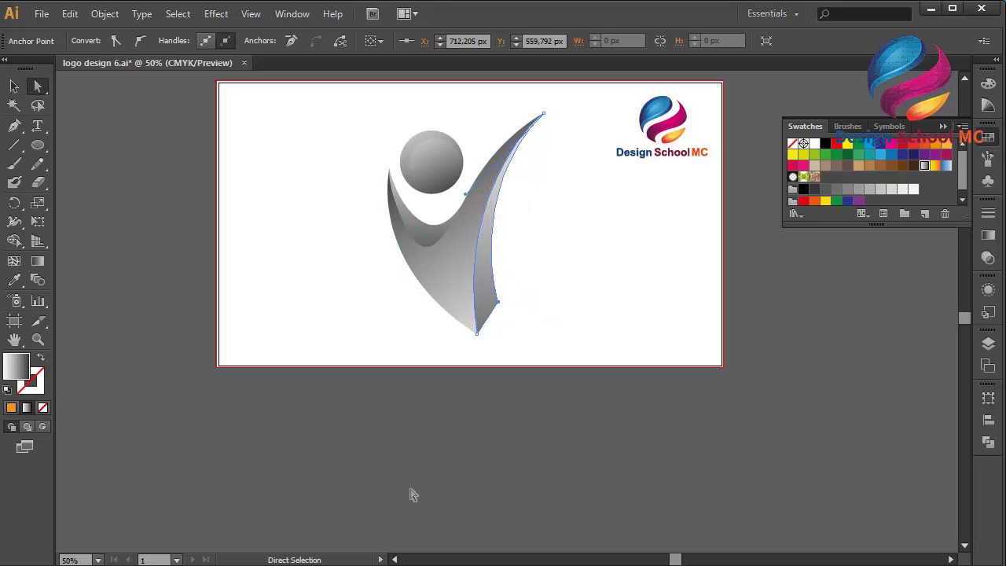
left_click(408, 495)
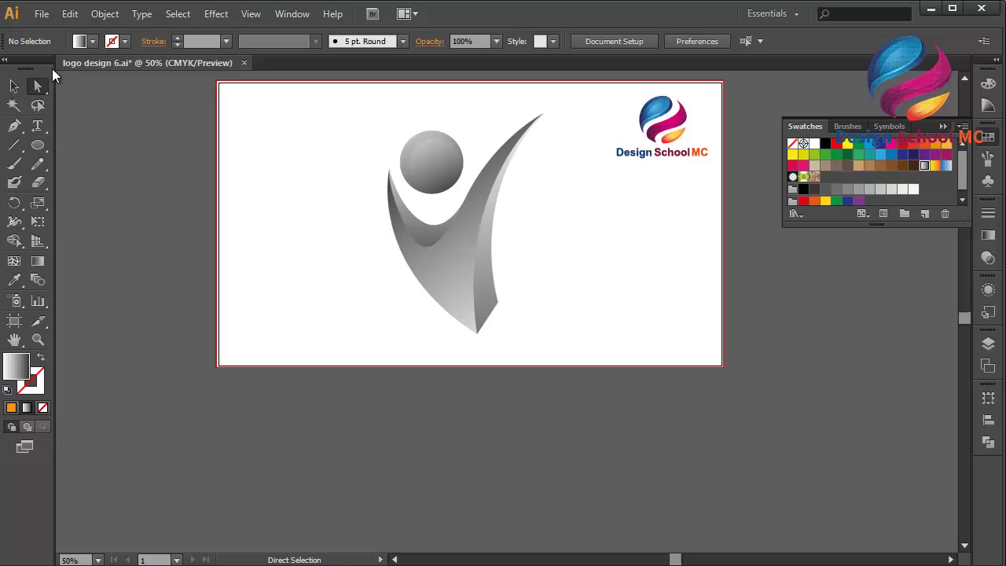
Step: Ungroup the figure into its separate parts
left_click(14, 87)
left_click(438, 179)
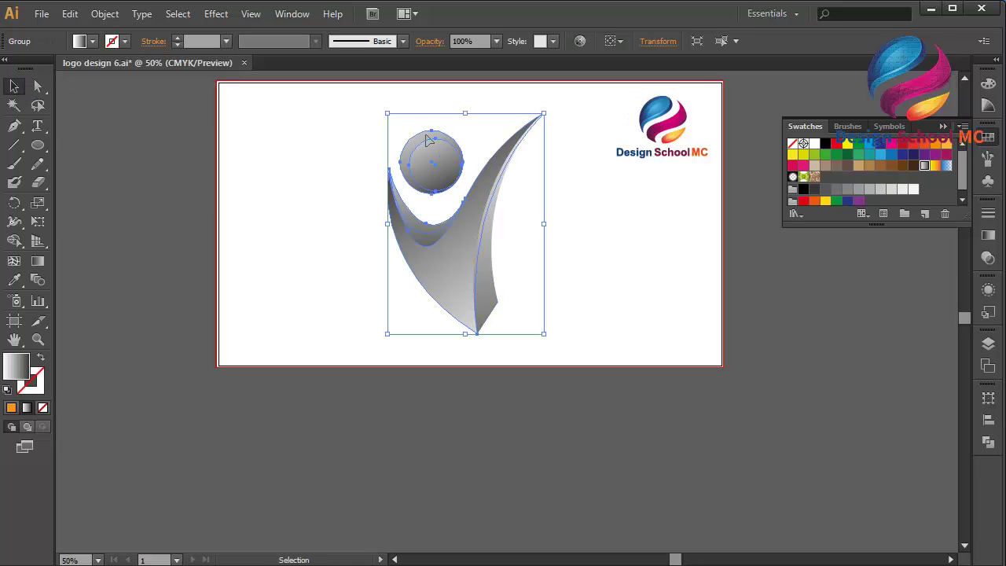
right_click(426, 143)
left_click(467, 226)
left_click(413, 427)
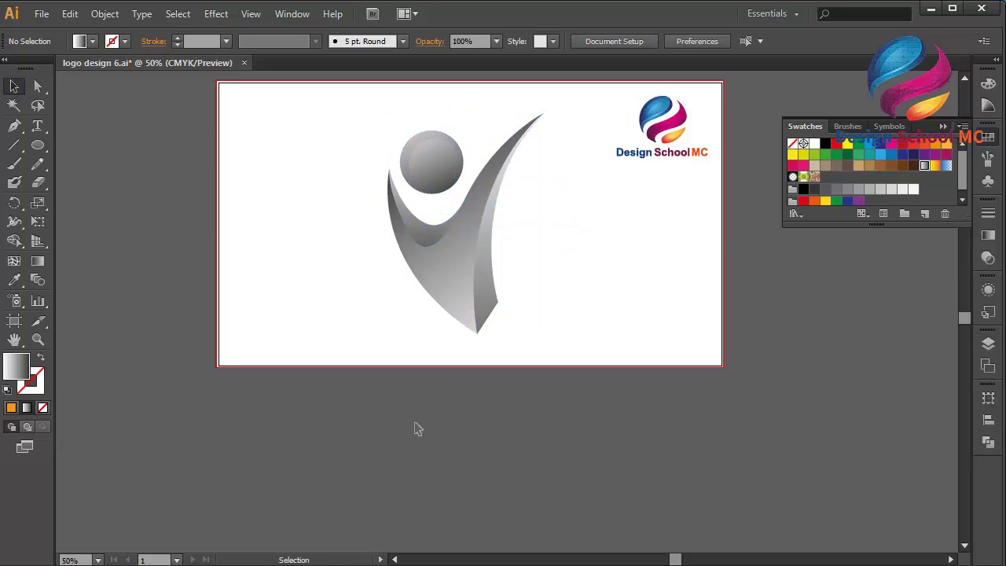
Step: Enlarge the head circle upward, nudge it slightly up-right, then marquee-select all figure parts
left_click(431, 184)
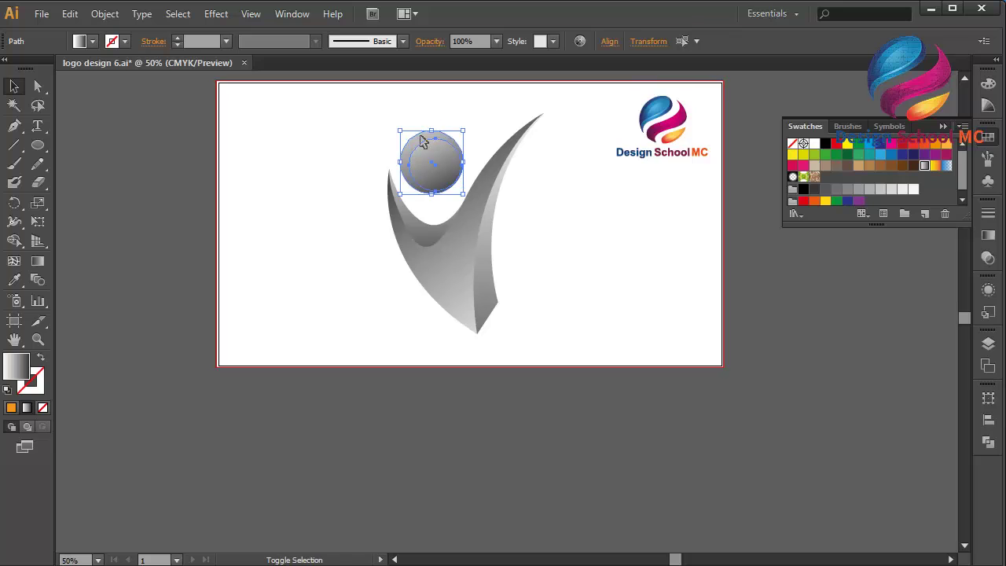
left_click_drag(432, 131, 430, 109)
left_click(448, 422)
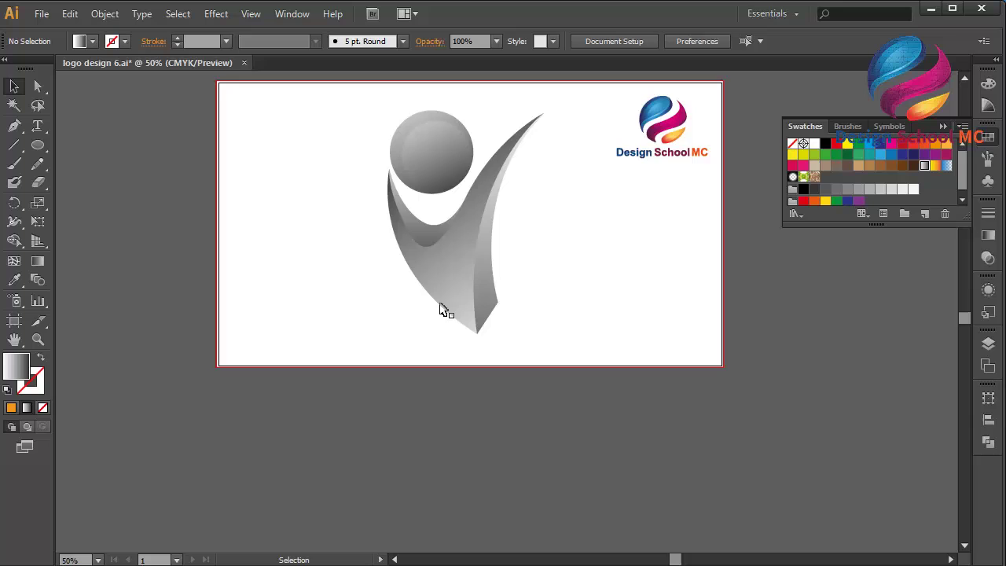
left_click(436, 171)
left_click(424, 148)
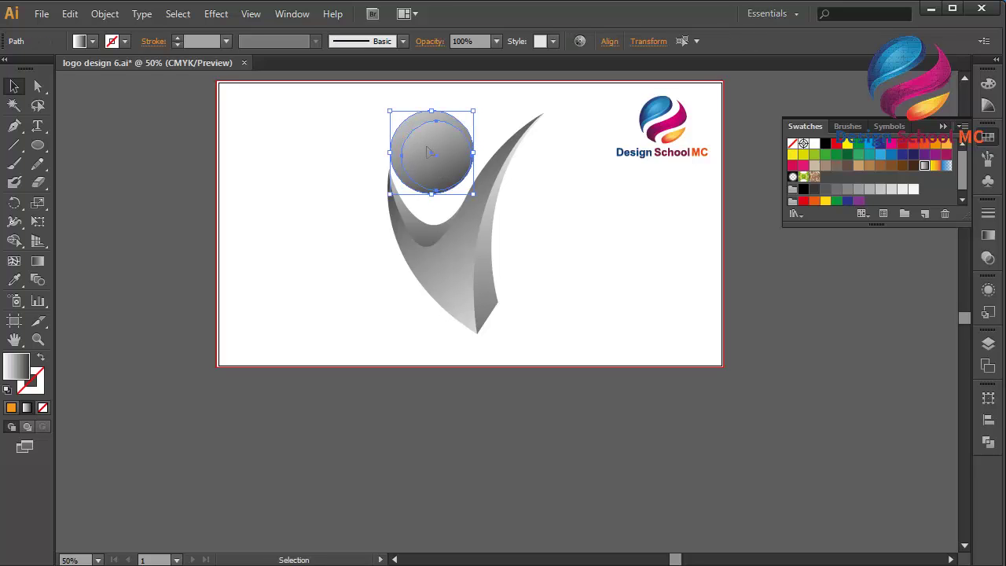
left_click_drag(429, 152, 432, 147)
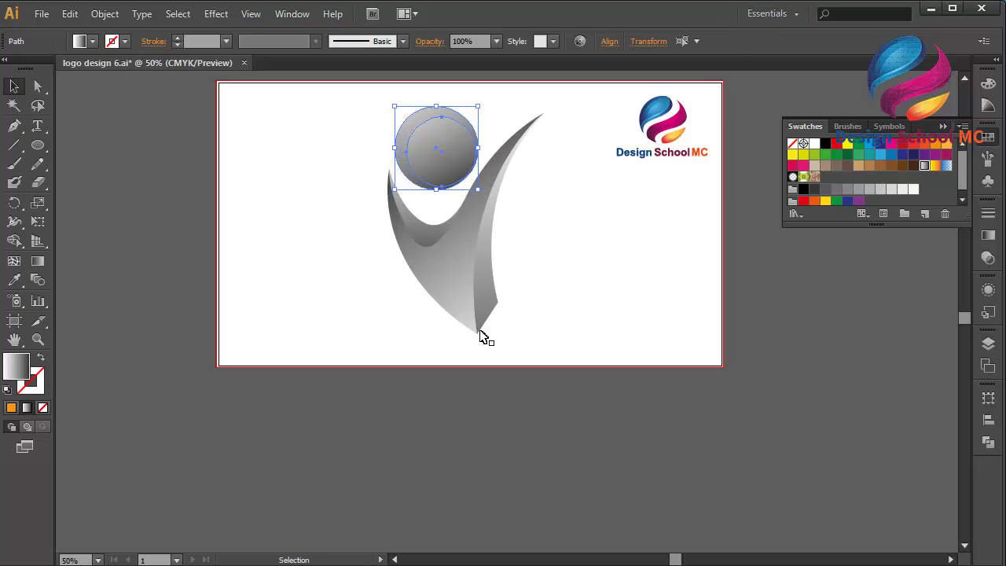
left_click(511, 461)
left_click_drag(541, 395, 378, 113)
Step: Group the figure's parts, excluding the background, and move the group left
left_click(579, 290, "shift")
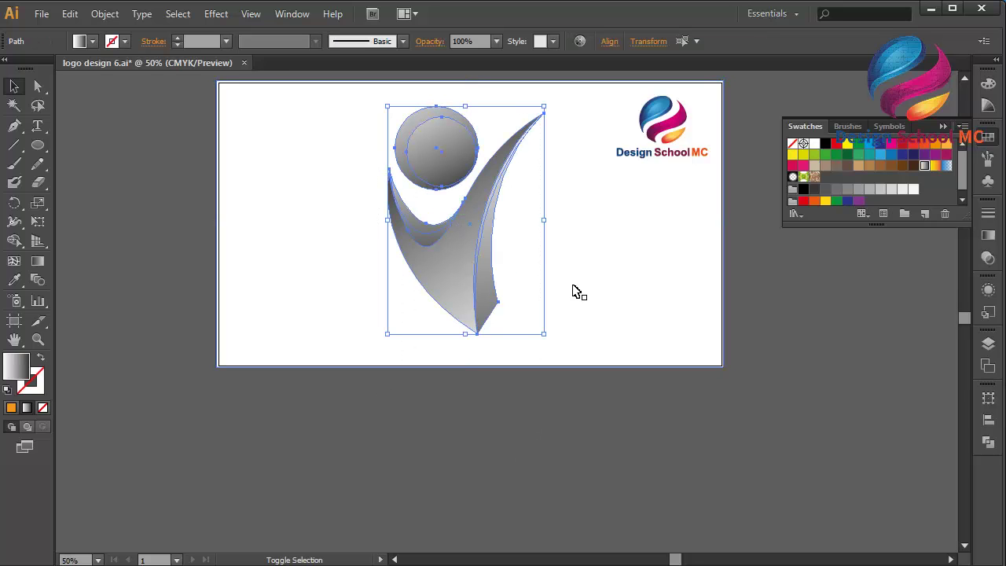
right_click(473, 190)
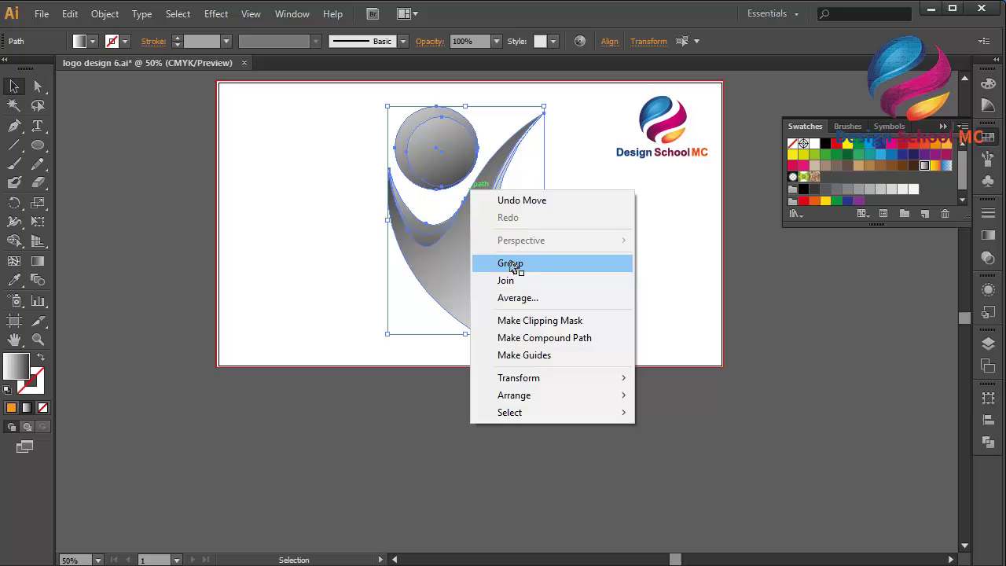
left_click(514, 268)
left_click_drag(481, 225, 413, 229)
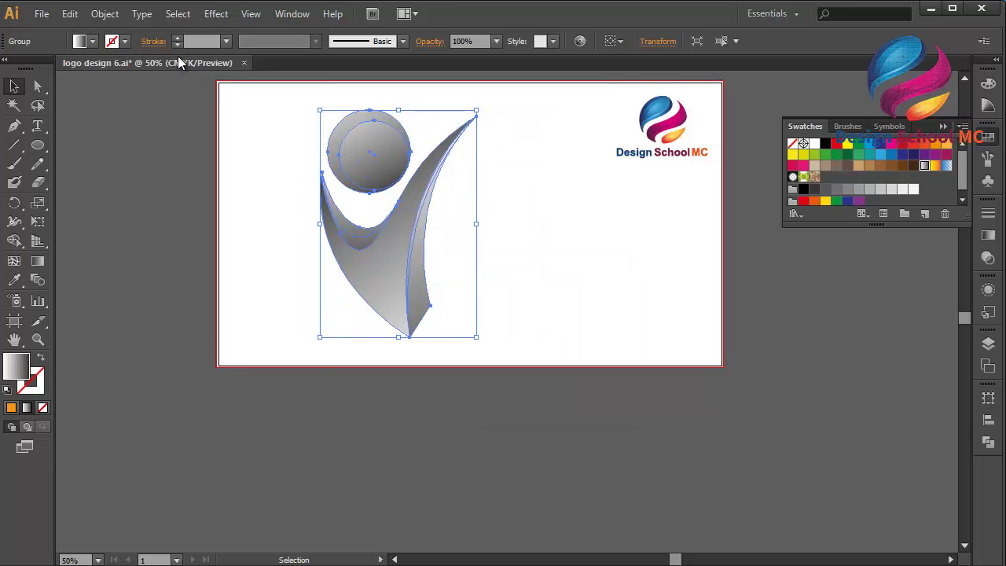
Step: Copy and Paste in Front the figure, rotate the copy about 180°, and move it right
left_click(70, 14)
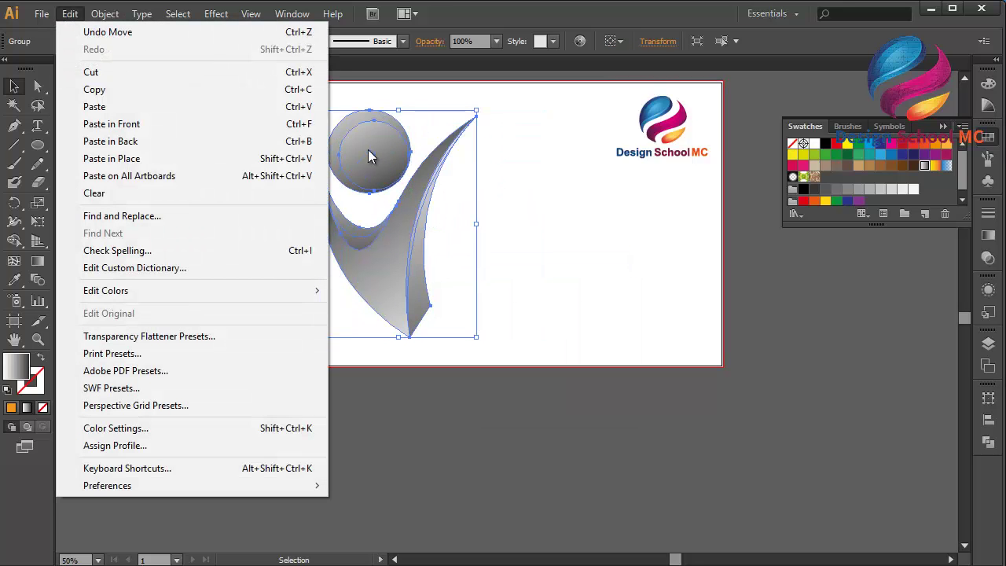
left_click(162, 89)
left_click(70, 14)
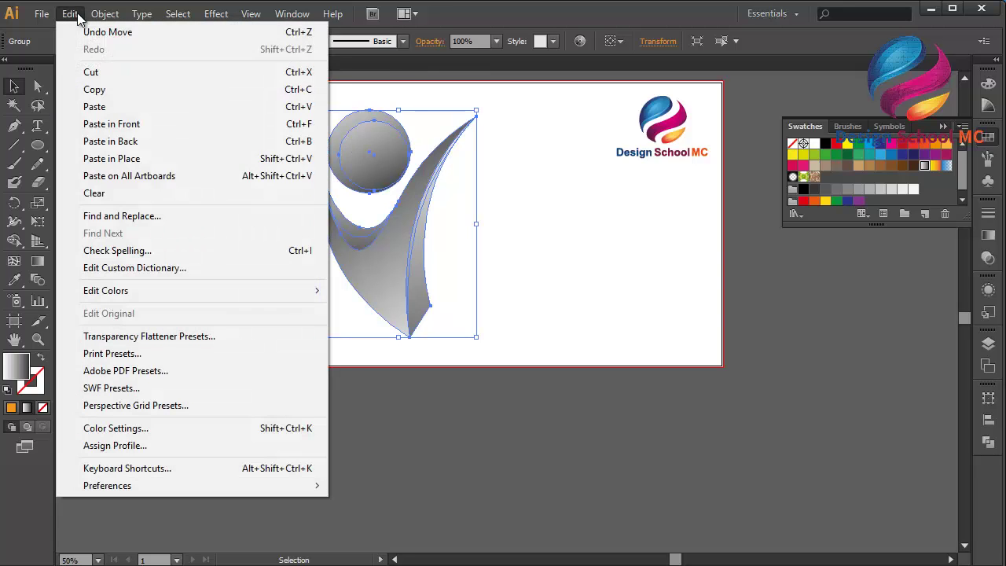
left_click(156, 124)
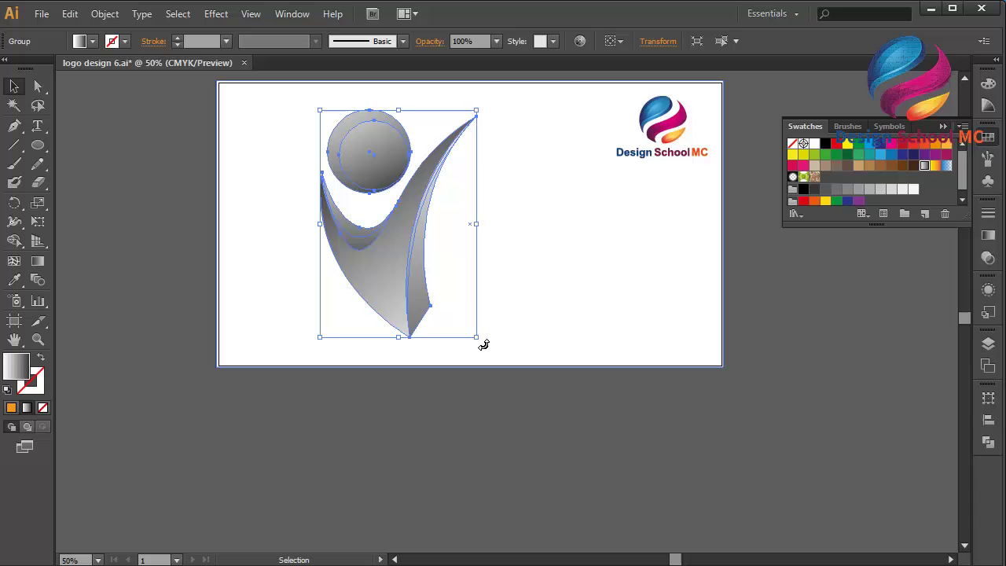
left_click_drag(481, 345, 346, 151)
left_click_drag(413, 207, 520, 228)
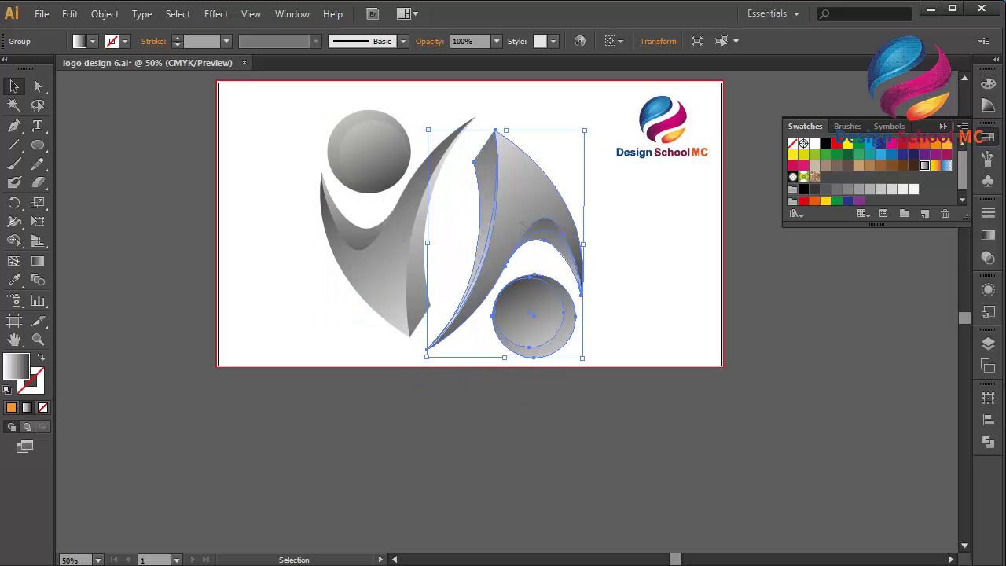
Step: Scale both figures together proportionally and reposition the pair on the artboard
left_click(556, 428)
left_click(529, 183)
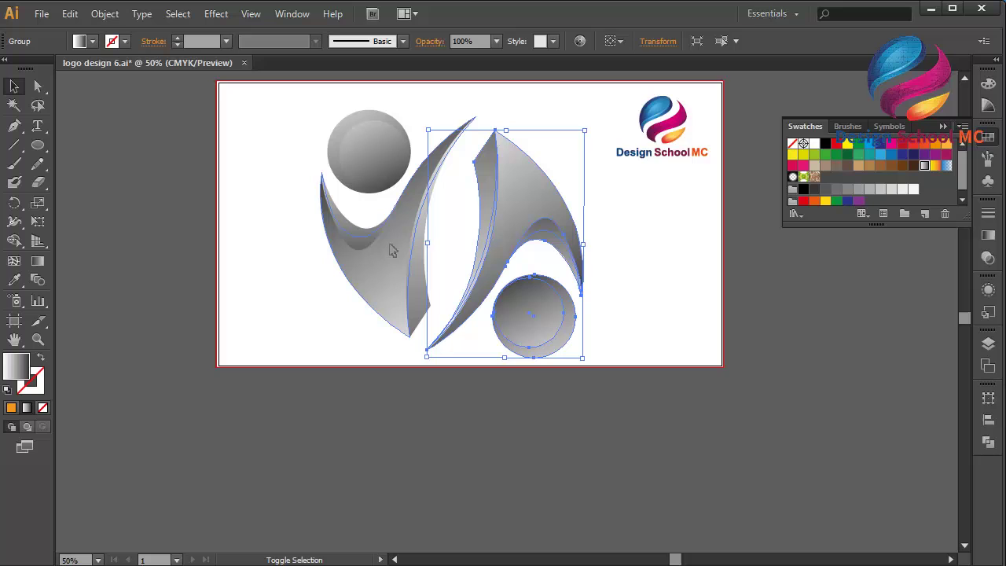
left_click(393, 253, "shift")
left_click_drag(453, 355, 461, 296)
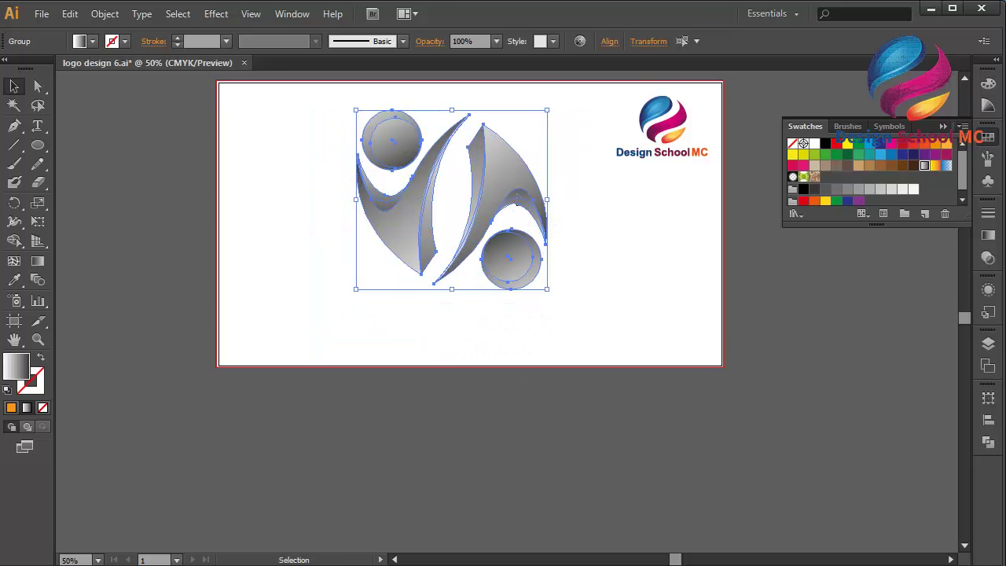
left_click_drag(511, 173, 513, 219)
left_click_drag(452, 157, 455, 119)
left_click(759, 293)
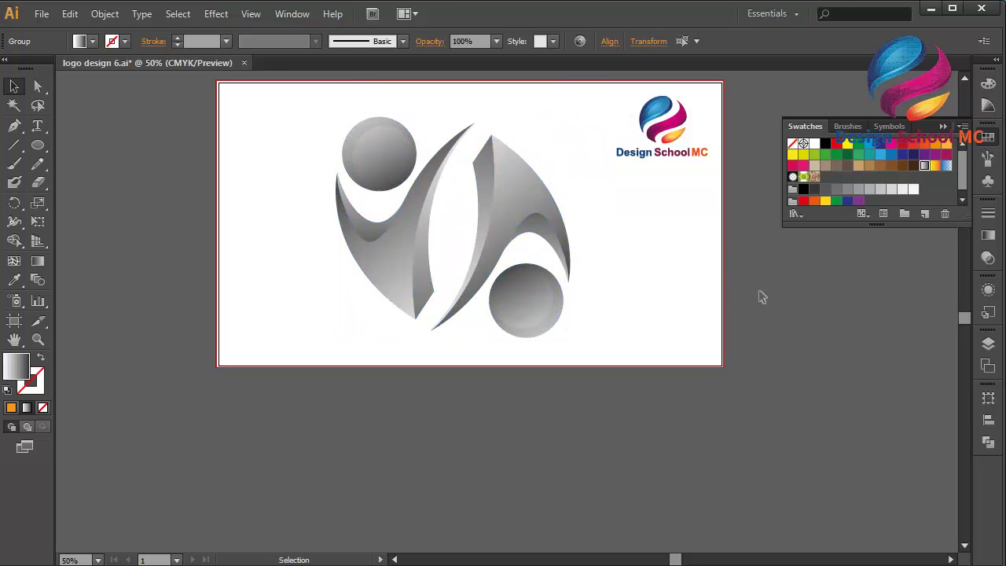
left_click(556, 226)
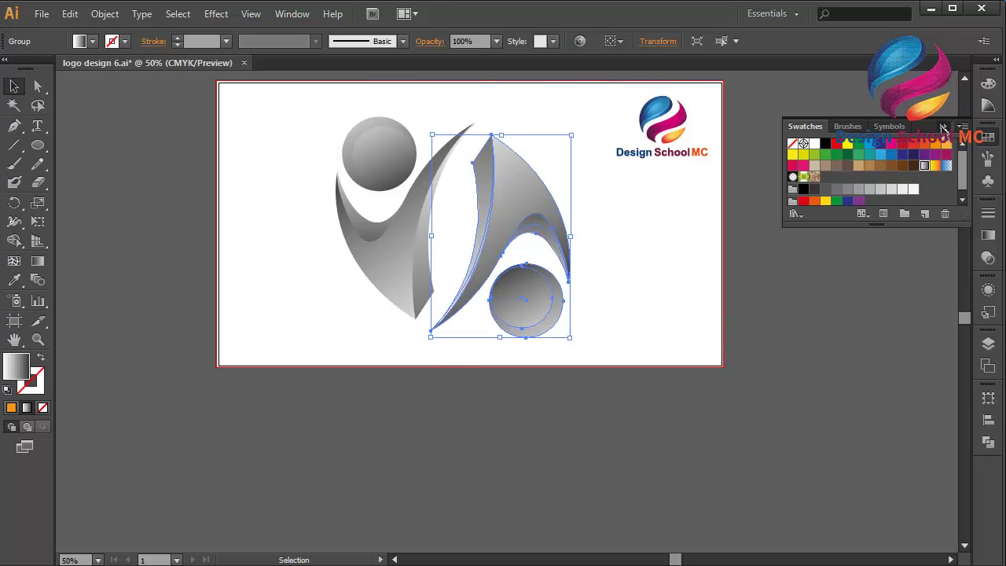
left_click(858, 247)
key("ctrl+1")
key("ctrl+minus")
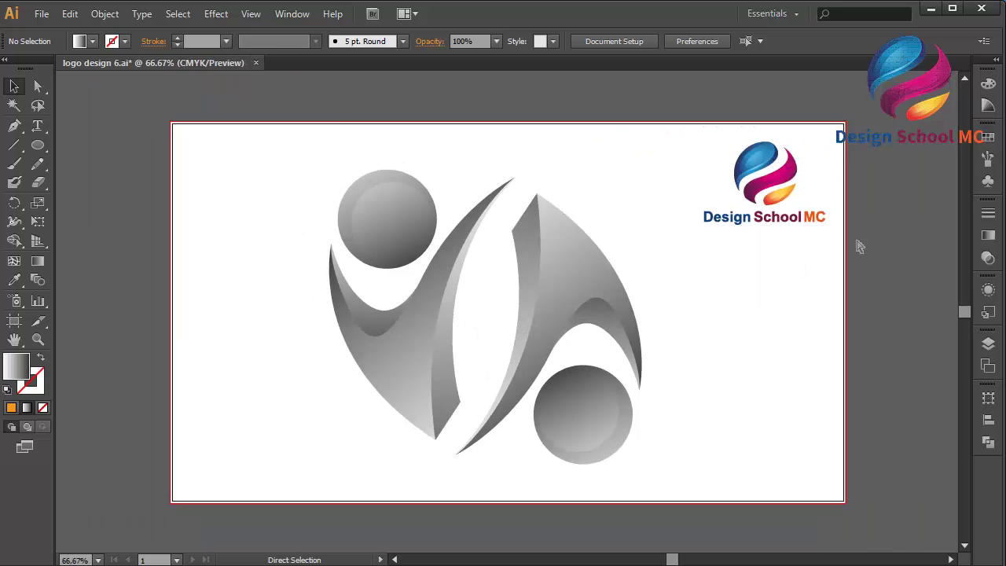
key("ctrl+minus")
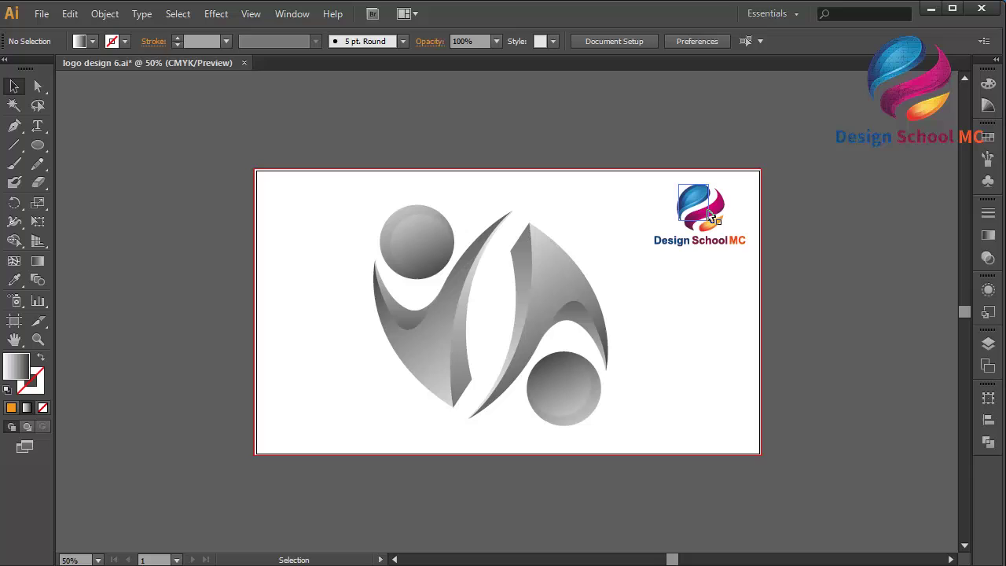
left_click_drag(711, 216, 718, 227)
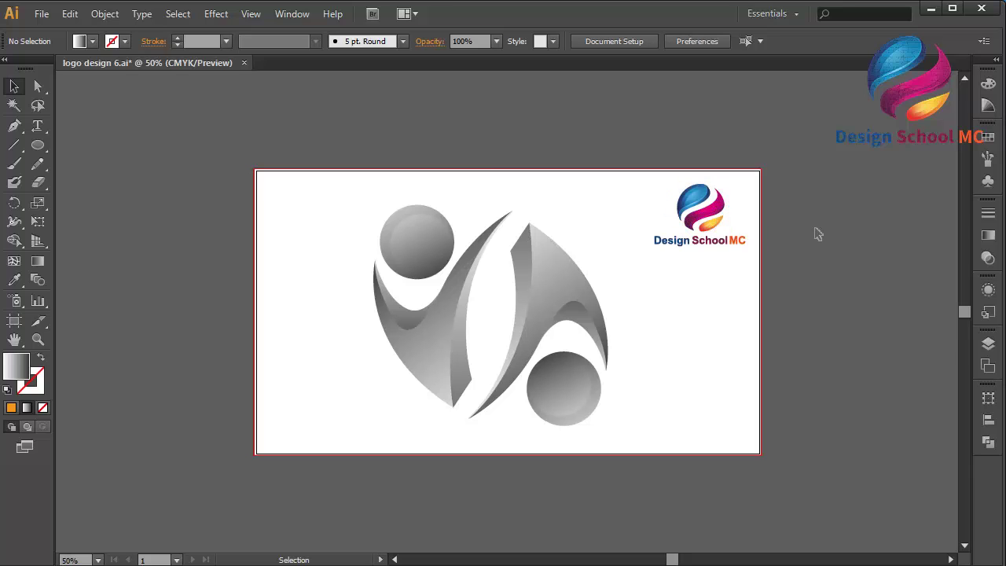